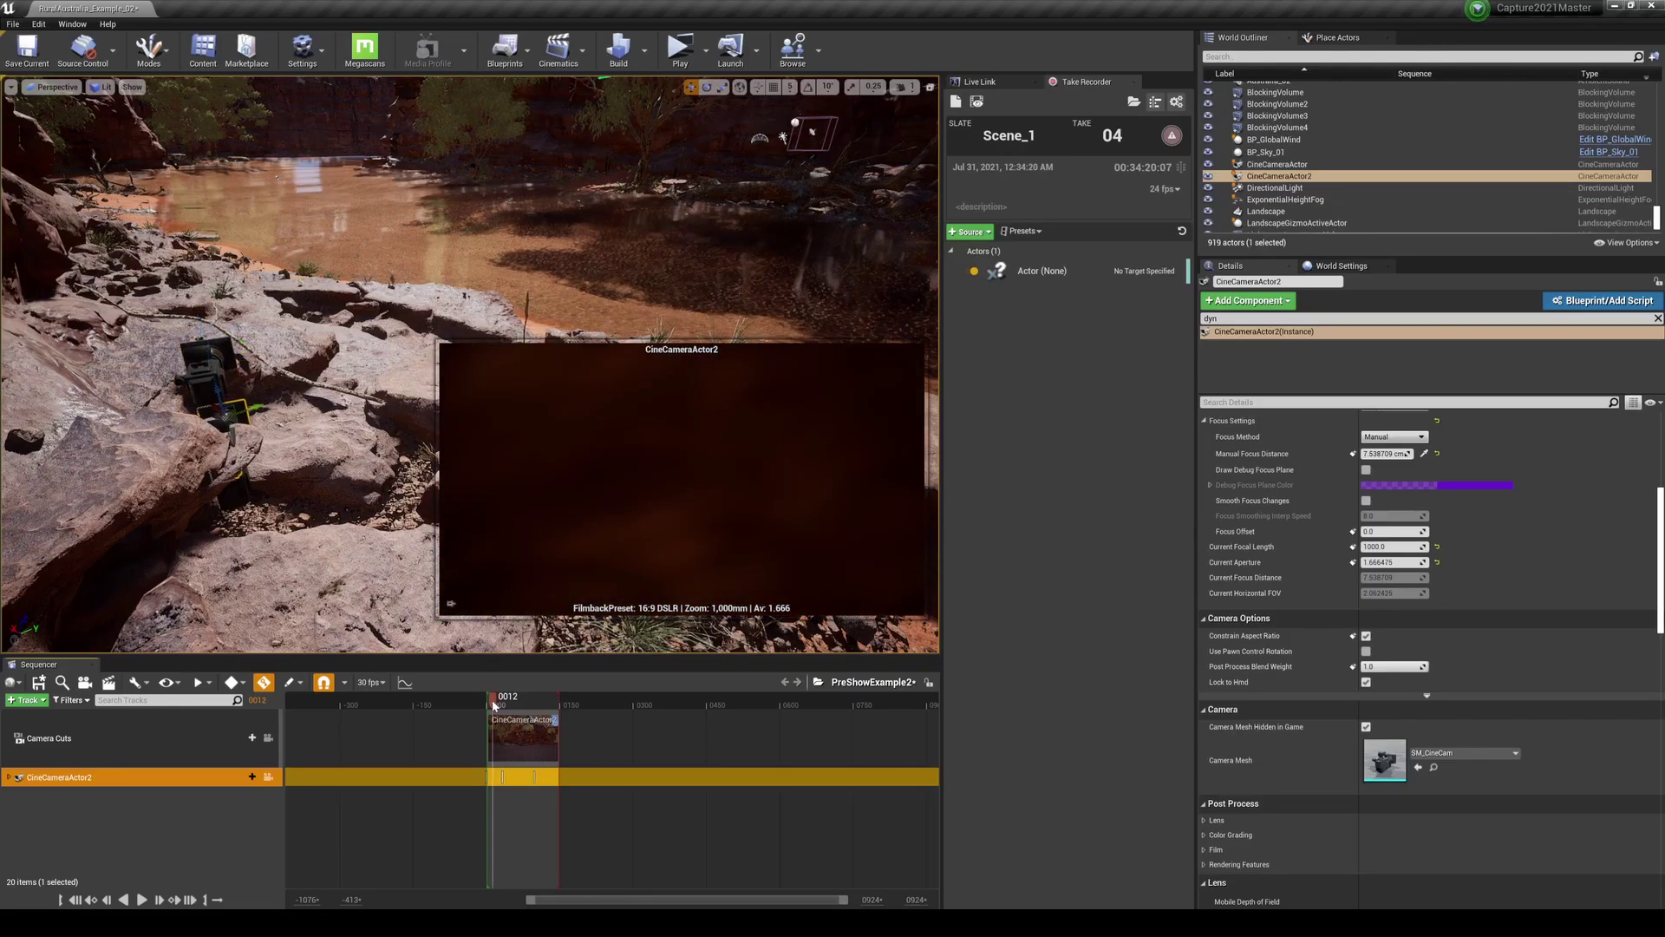
Expand the CineCameraActor2 track and marquee-select its aperture, focal length, focus and transform keys.
{"action": "left_click", "coordinate": [9, 778]}
{"action": "scroll", "coordinate": [139, 824], "scroll_direction": "down", "scroll_amount": 1}
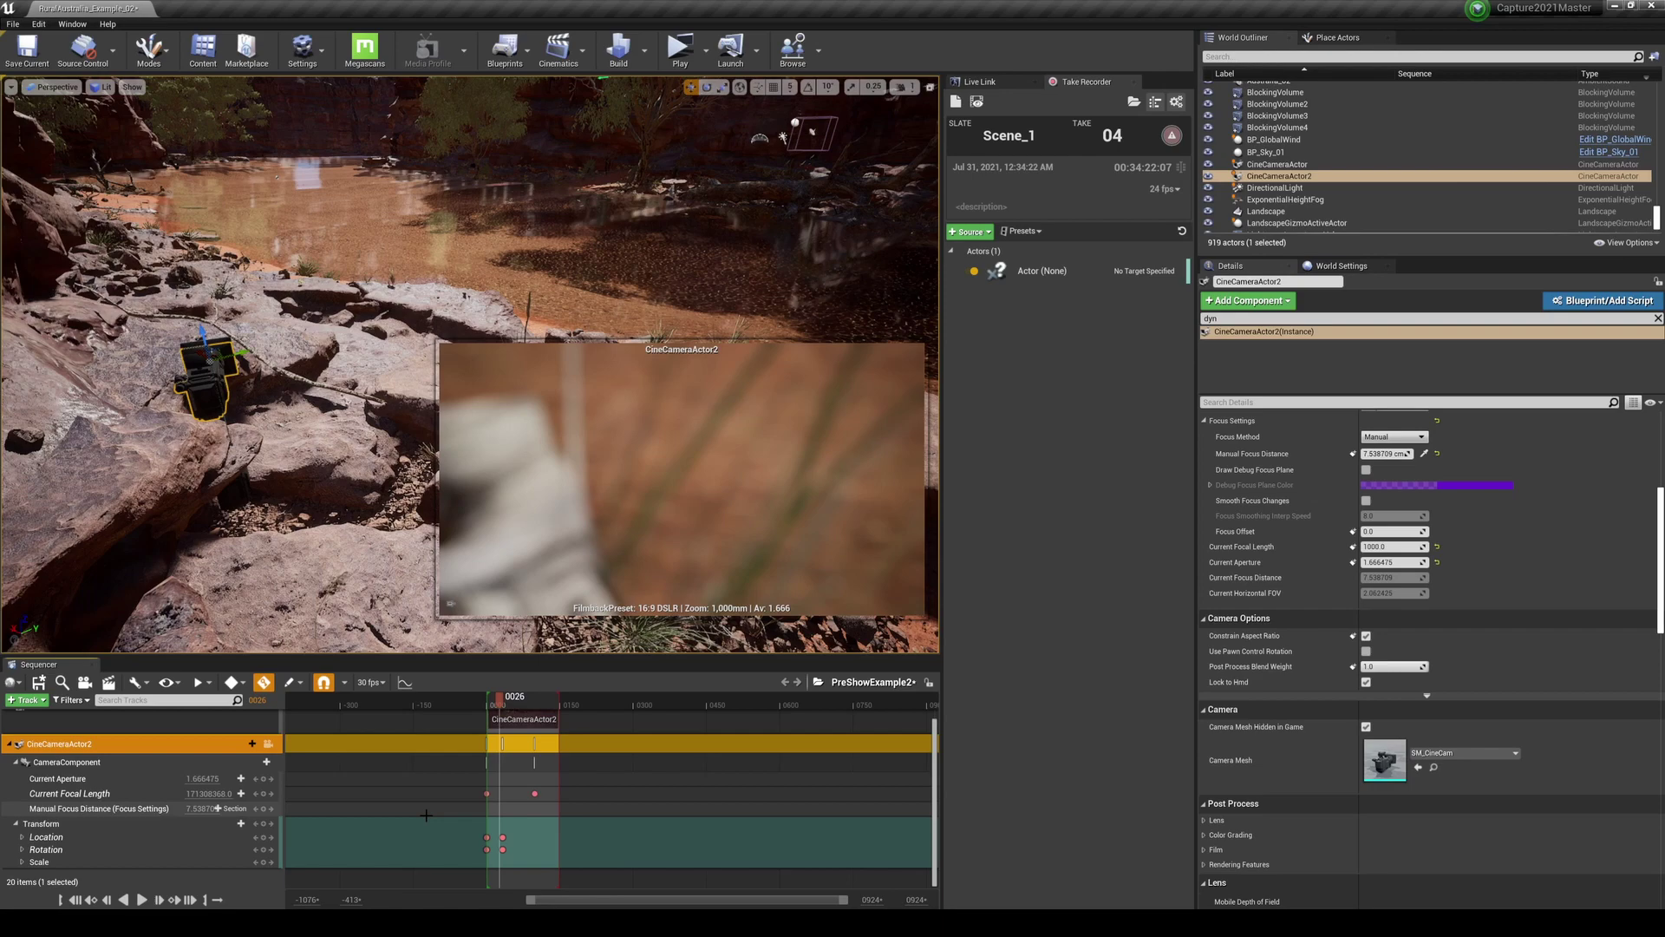
{"action": "left_click_drag", "start_coordinate": [549, 777], "coordinate": [499, 861]}
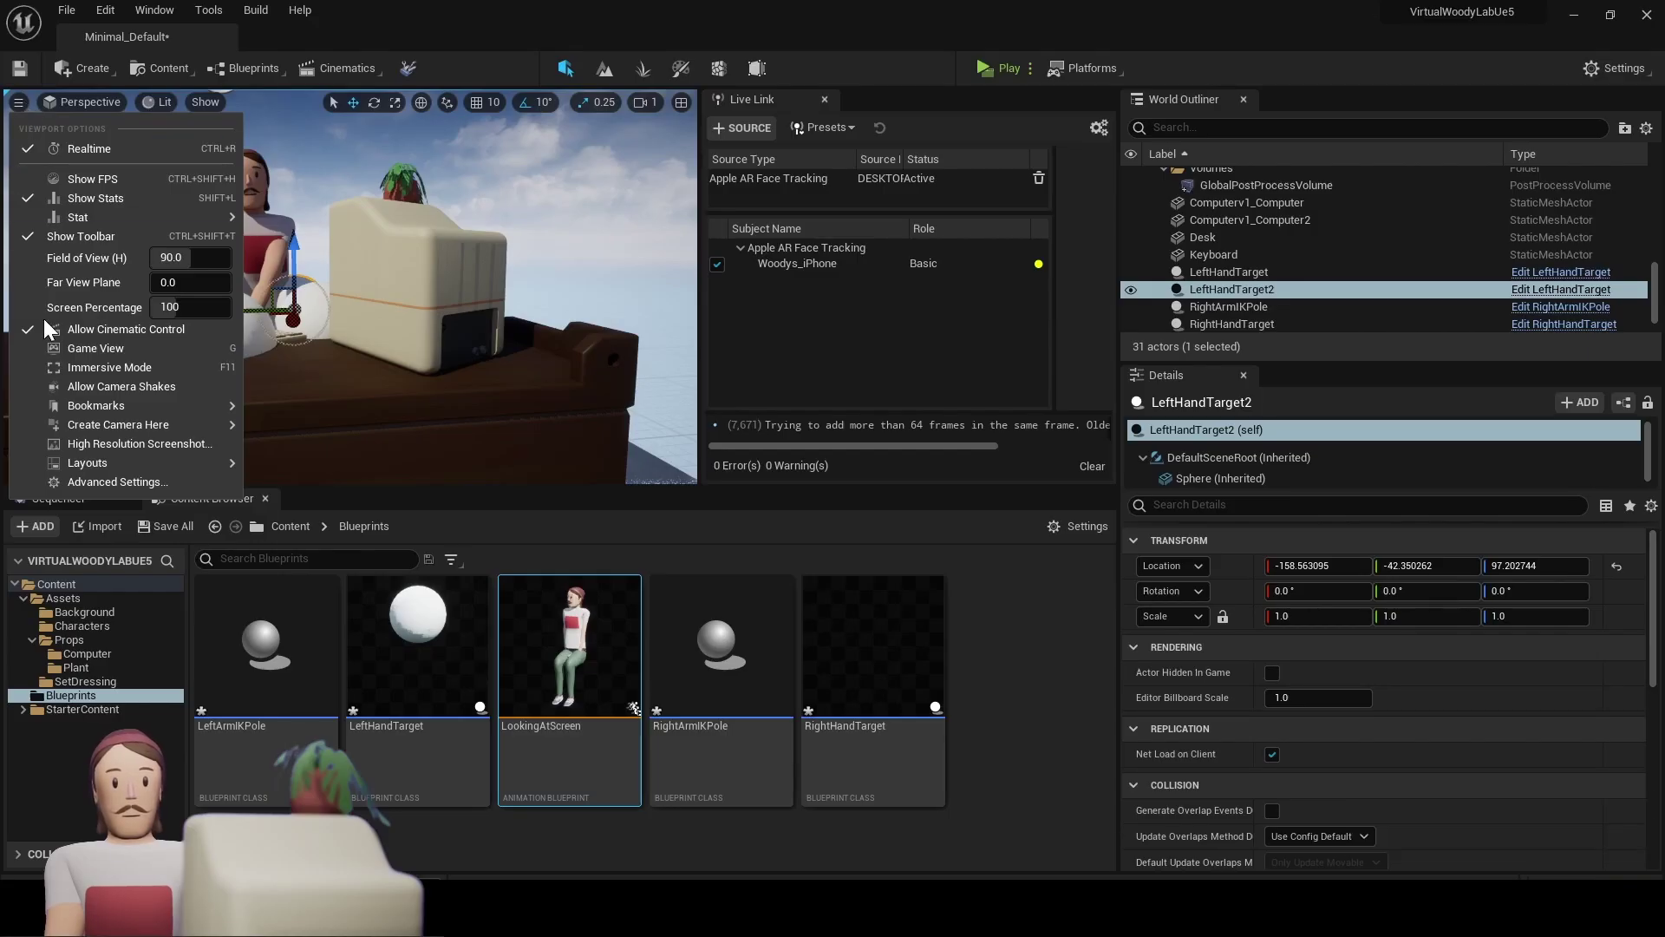
Create a CineCameraActor at the current viewport view.
{"action": "mouse_move", "coordinate": [136, 398]}
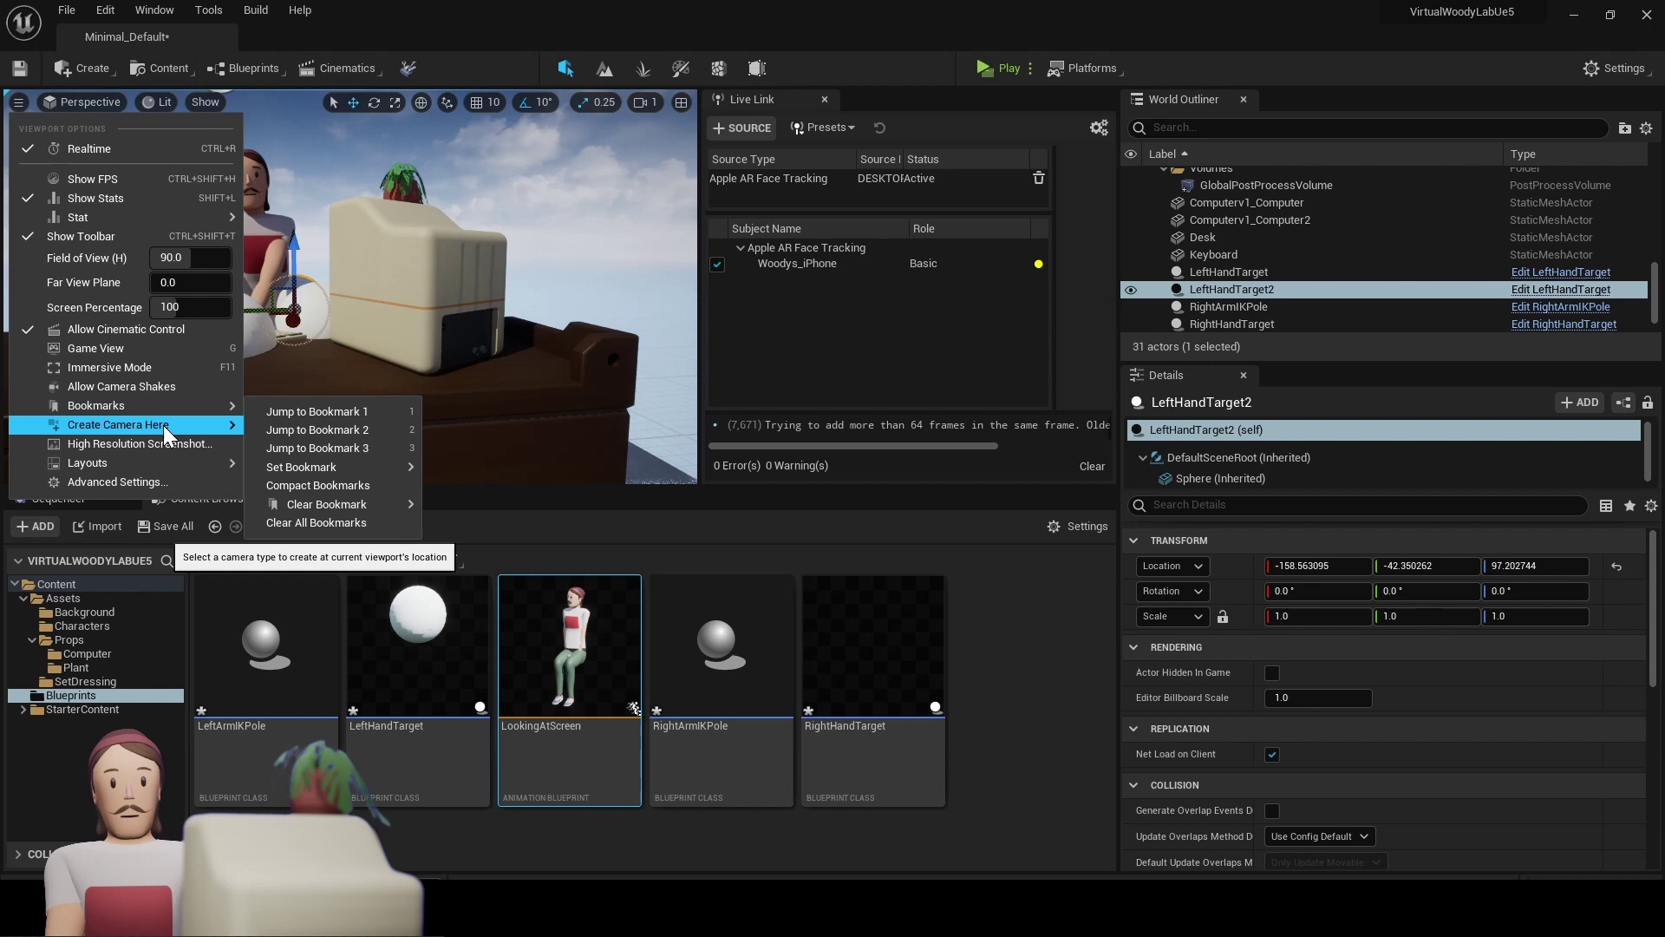
{"action": "mouse_move", "coordinate": [163, 425]}
{"action": "left_click", "coordinate": [299, 448]}
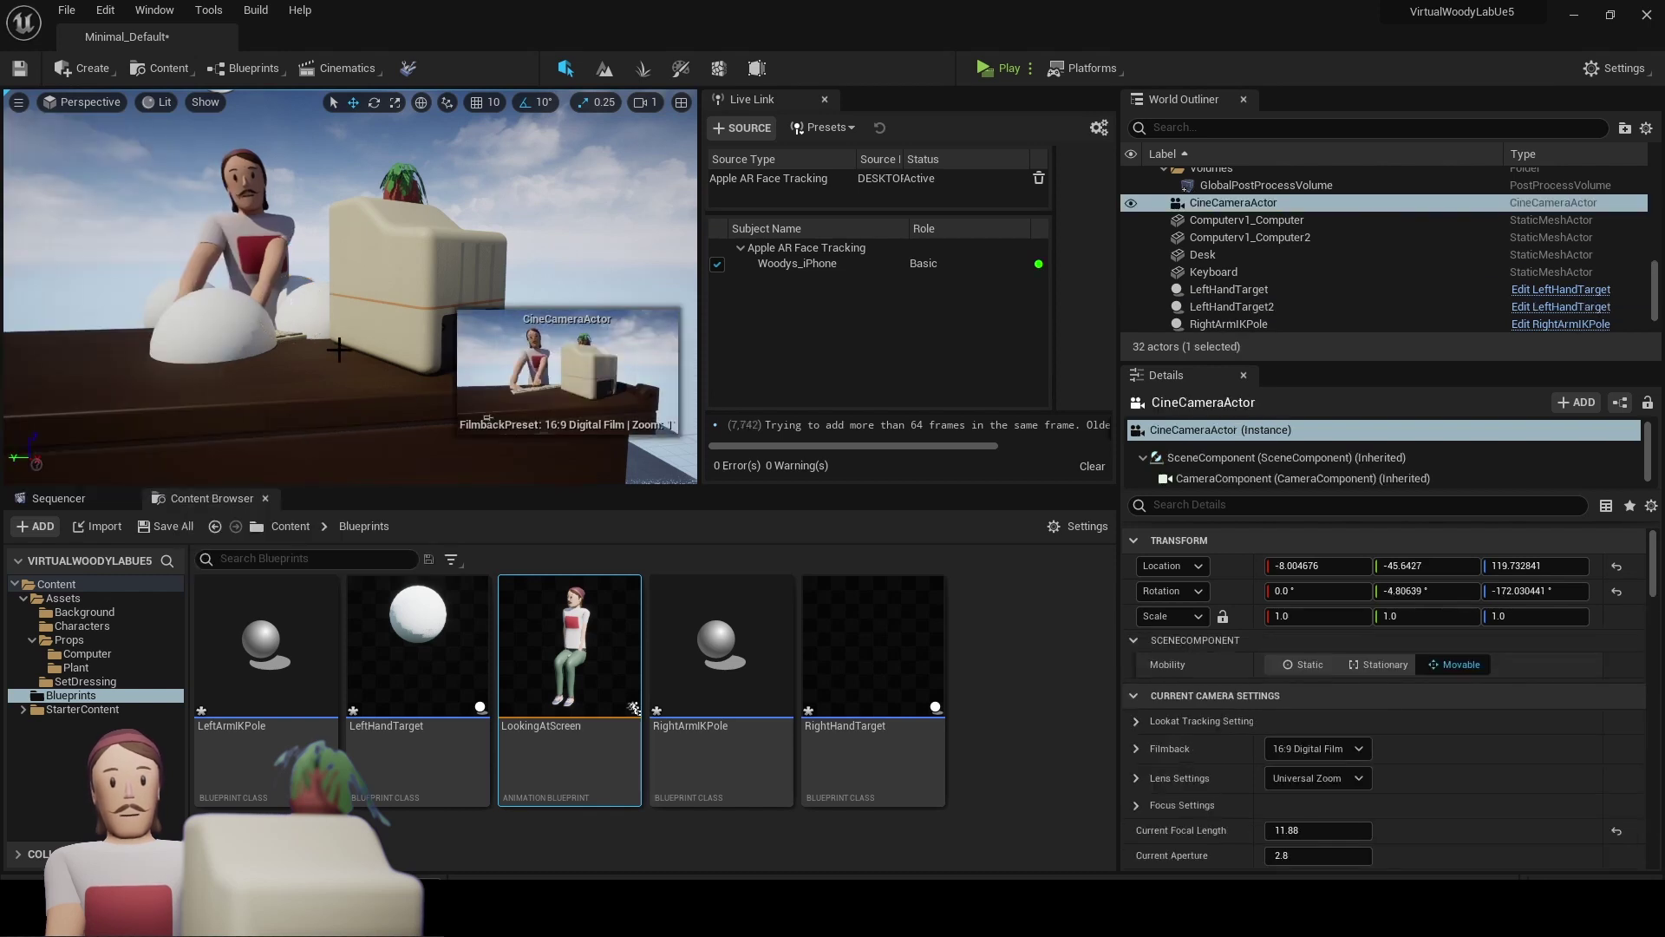
Focus on the new cine camera, pilot it, and preview the level standalone.
{"action": "key", "text": "f"}
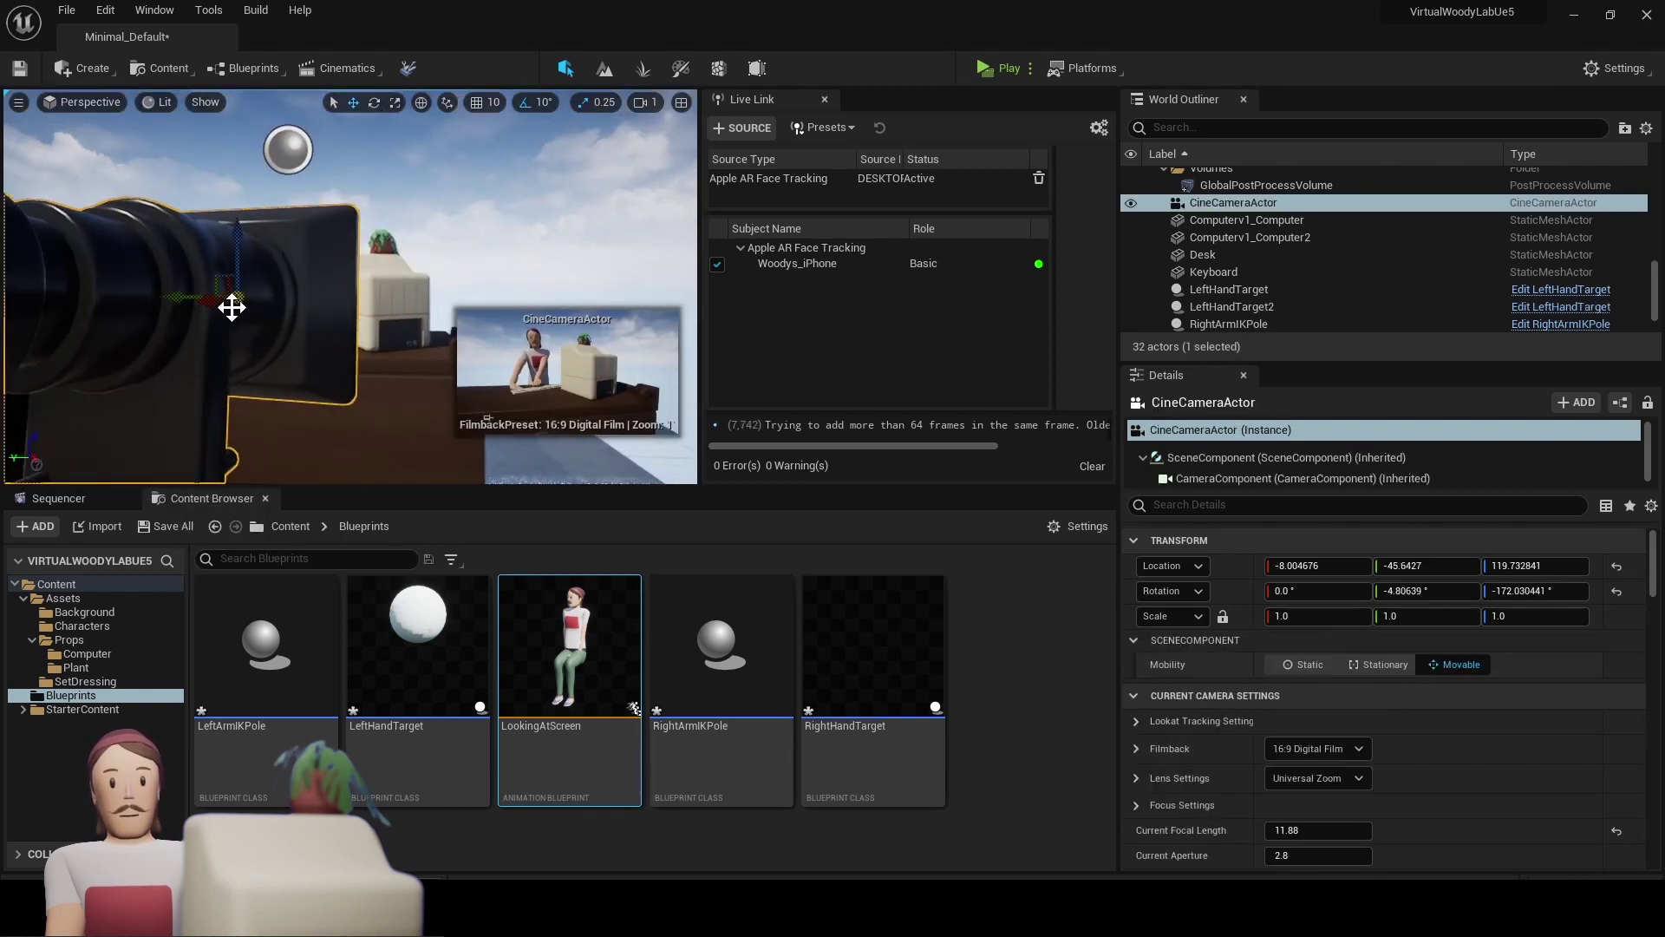
{"action": "right_click", "coordinate": [202, 330]}
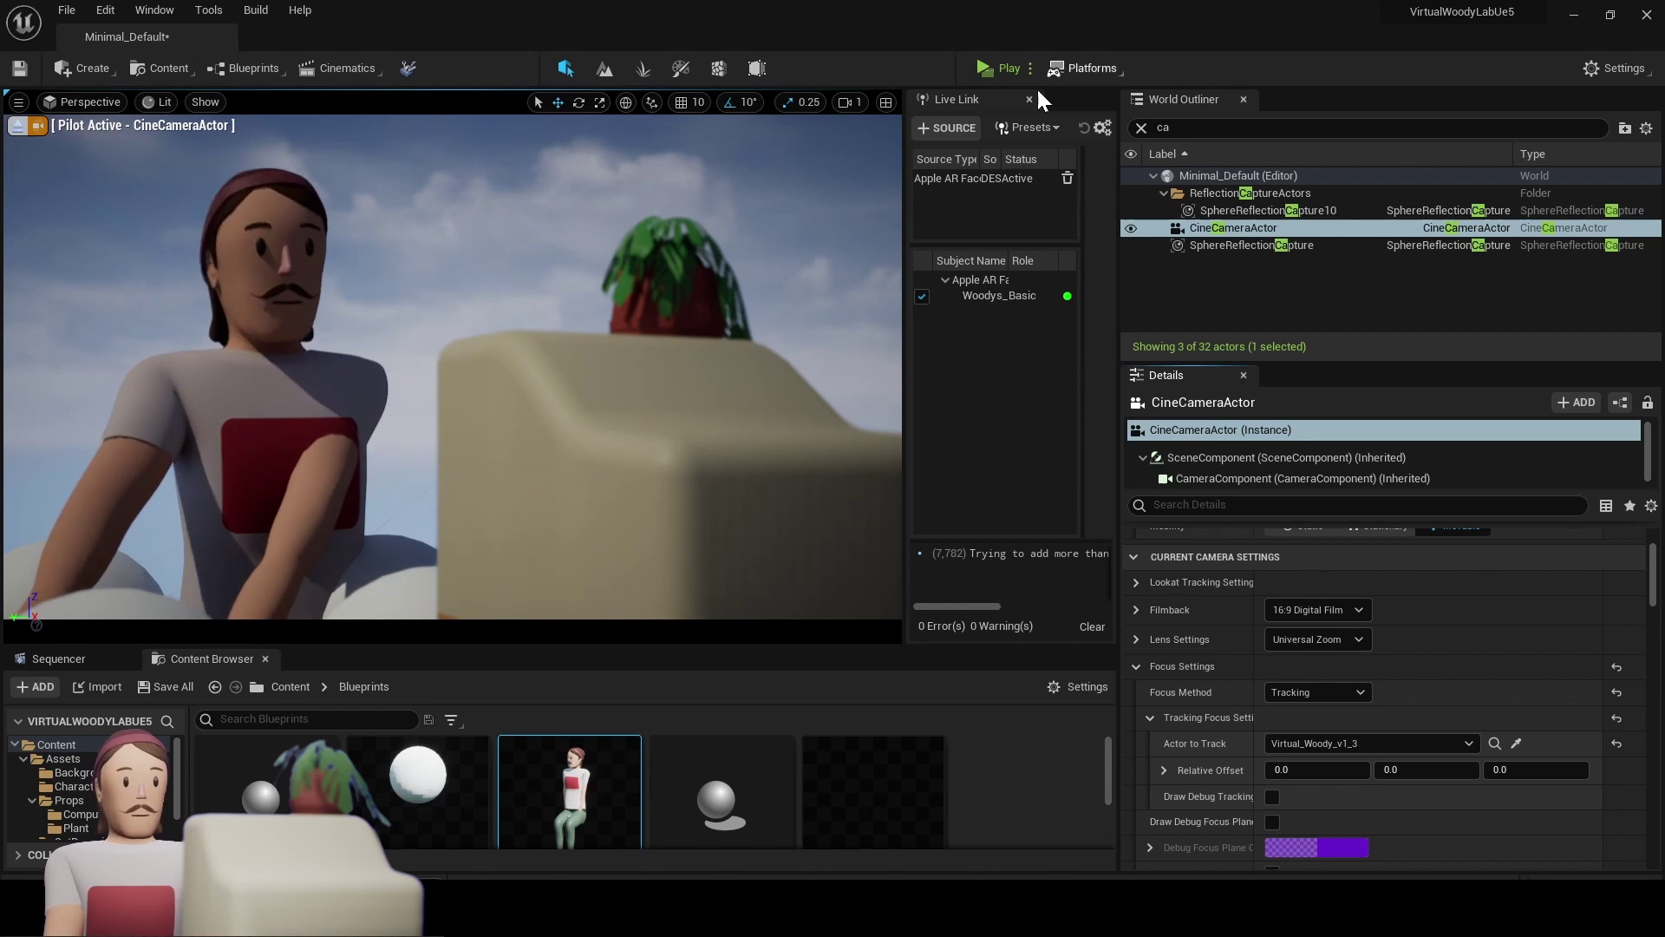
{"action": "left_click", "coordinate": [1004, 68]}
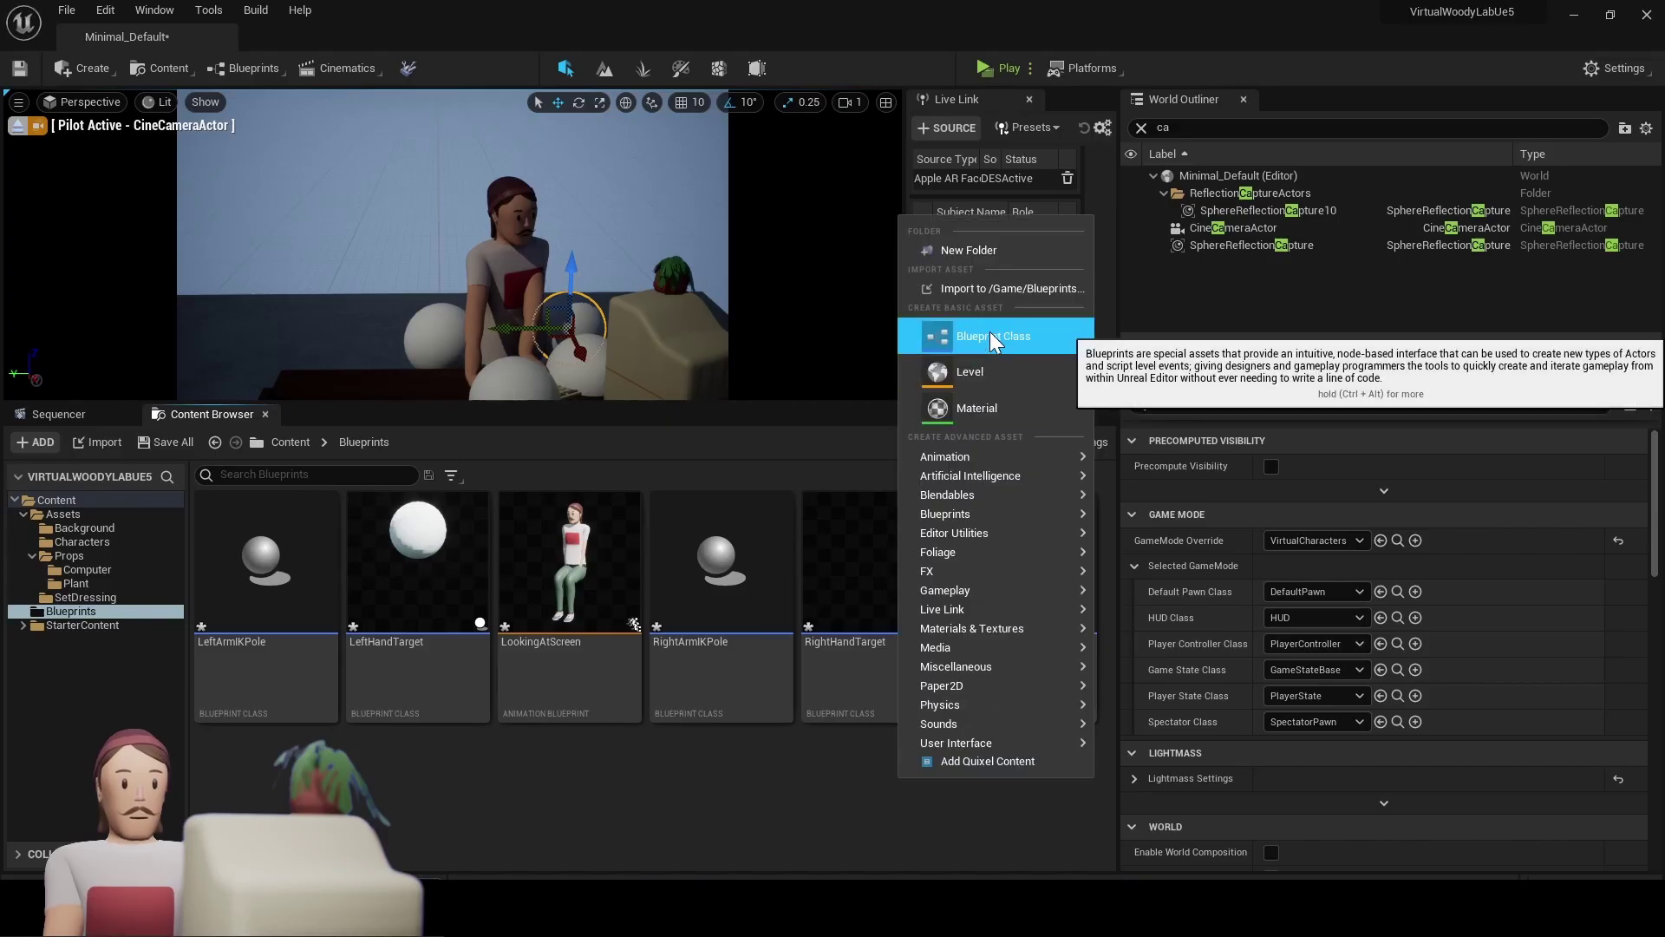
Create a Player Controller Blueprint named CameraController and save all assets.
{"action": "left_click", "coordinate": [991, 331]}
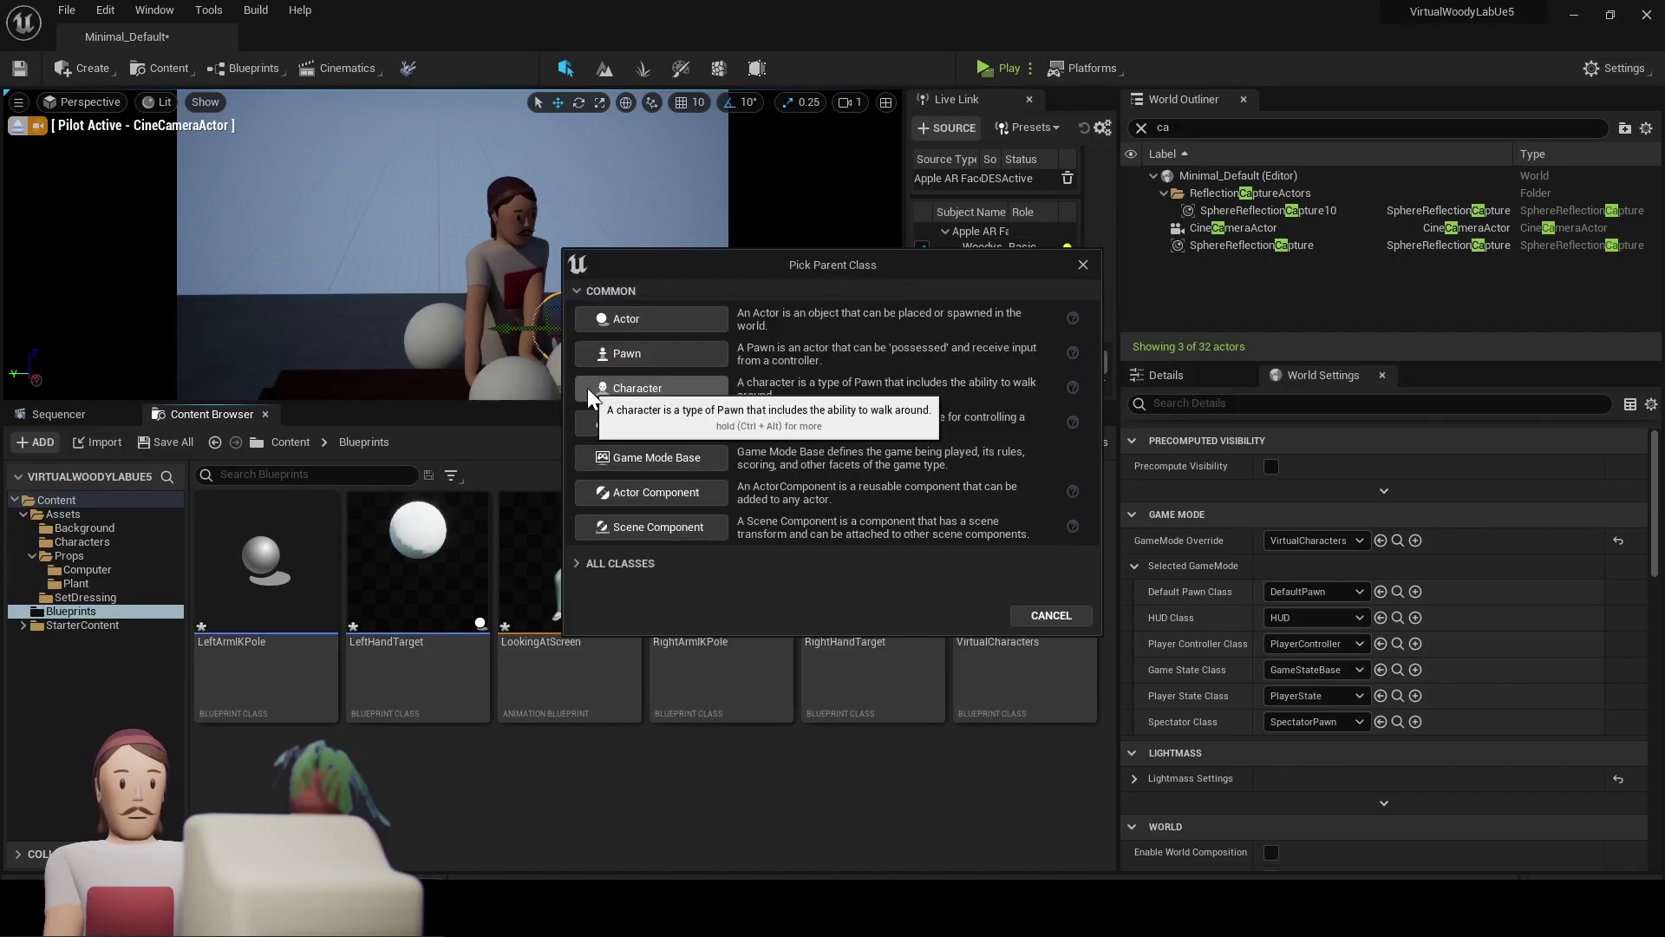
{"action": "left_click", "coordinate": [673, 424]}
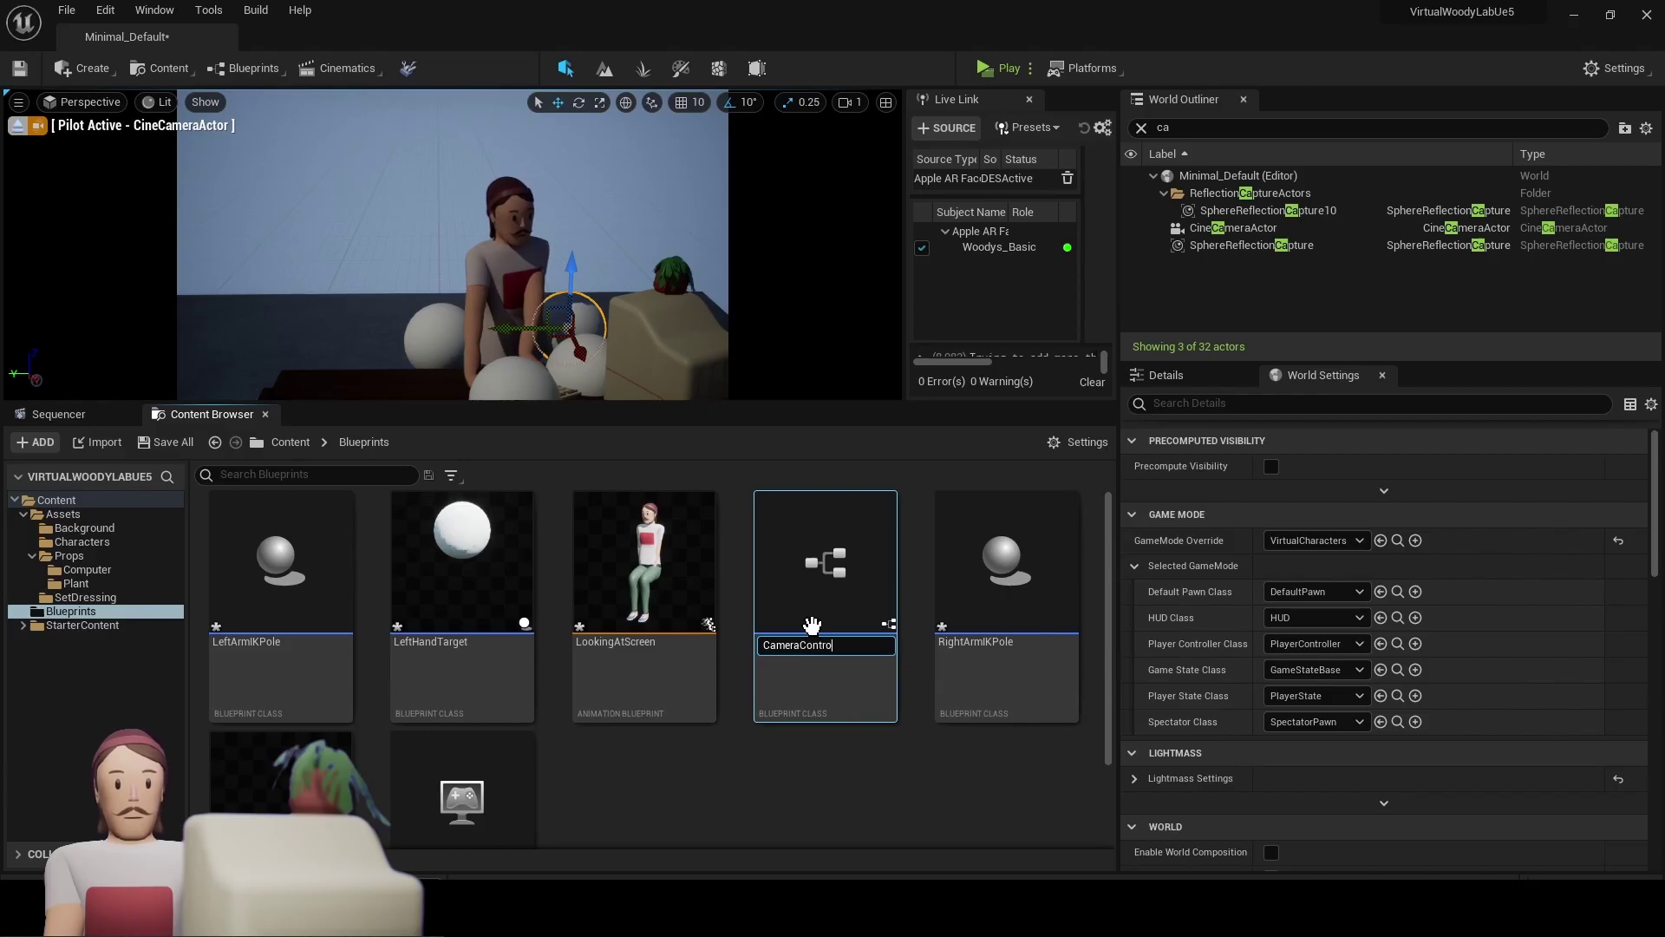
{"action": "key", "text": "Return"}
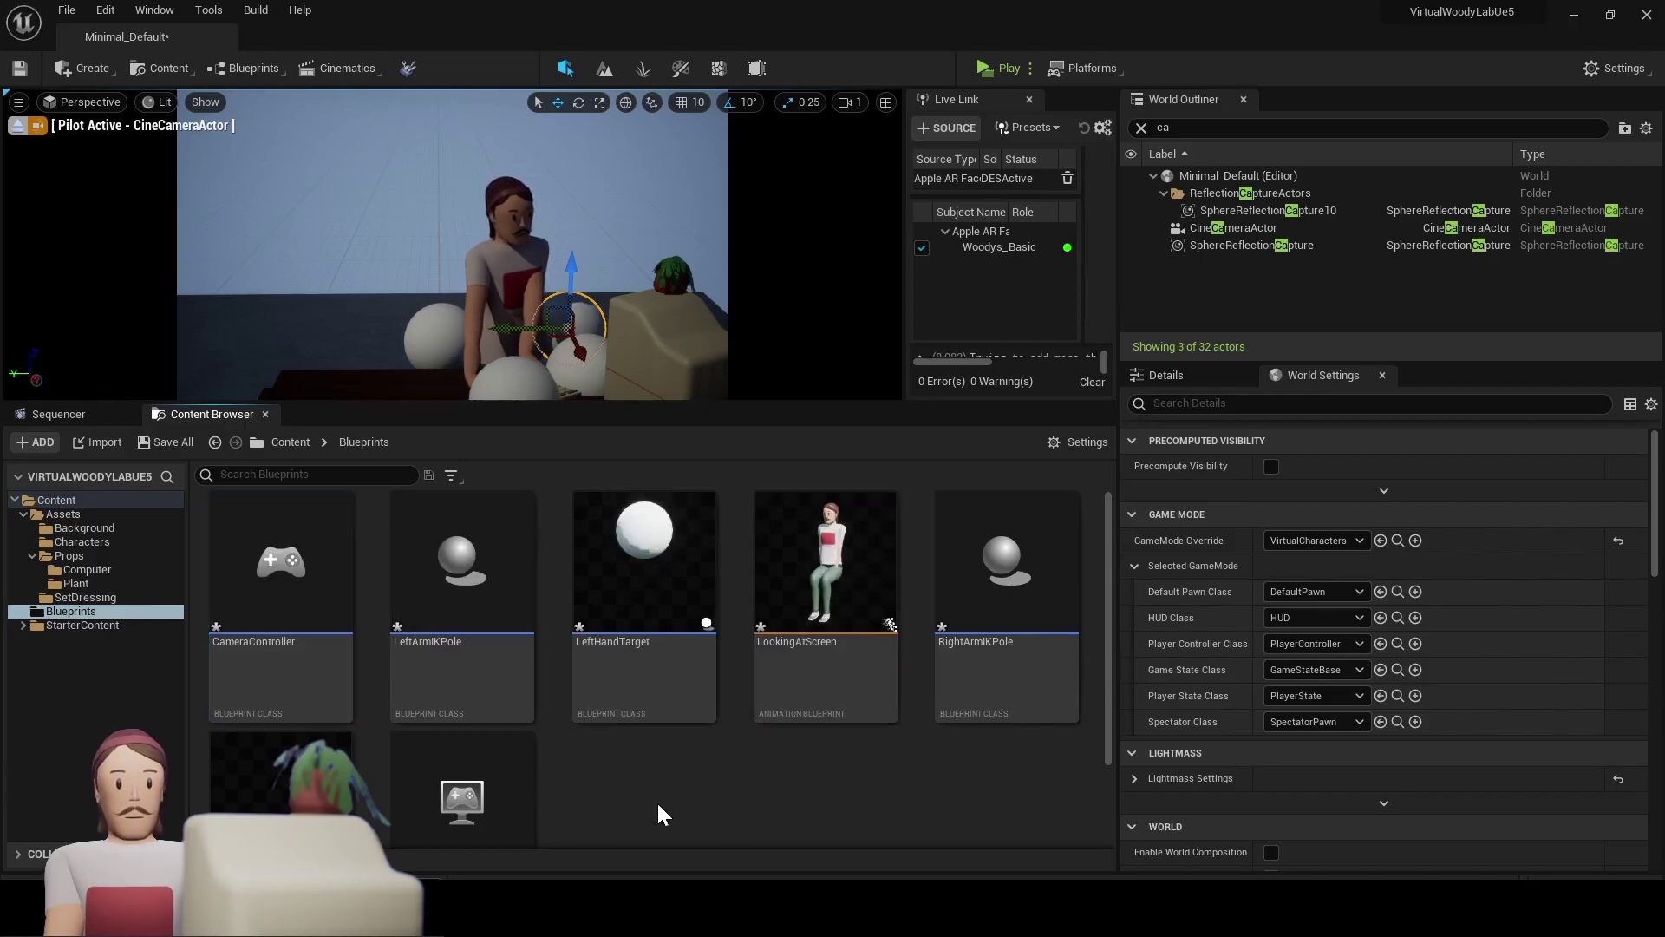
{"action": "key", "text": "ctrl+s"}
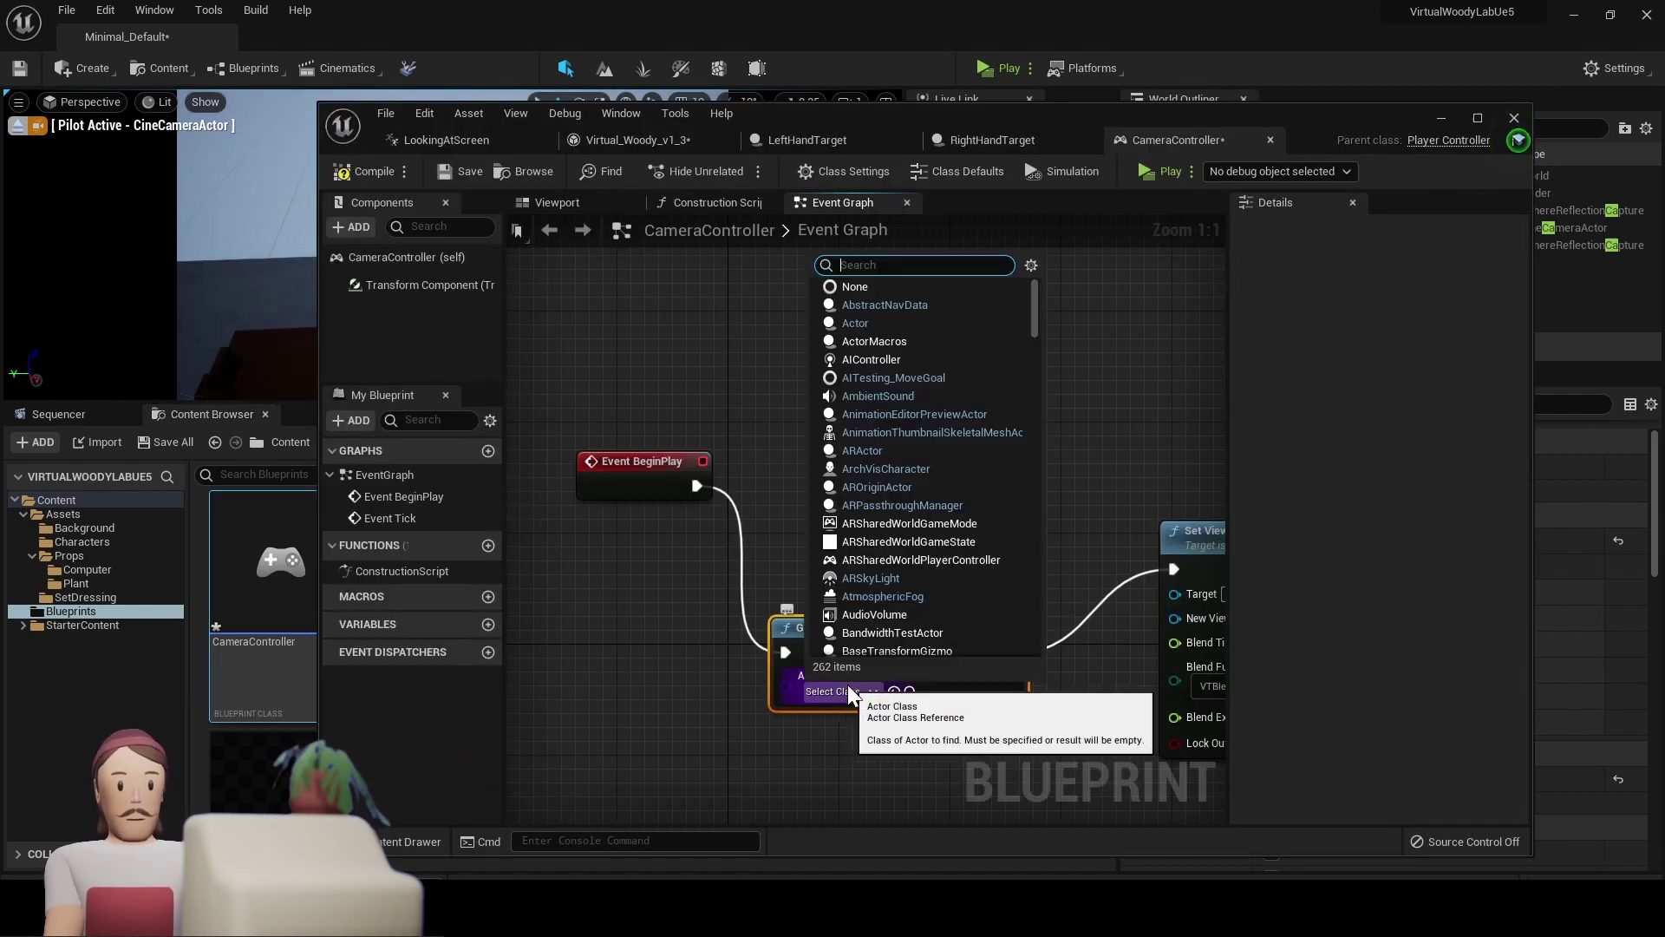
Set Get Actor Of Class to CineCameraActor and arrange the Event Graph nodes.
{"action": "type", "text": "cine"}
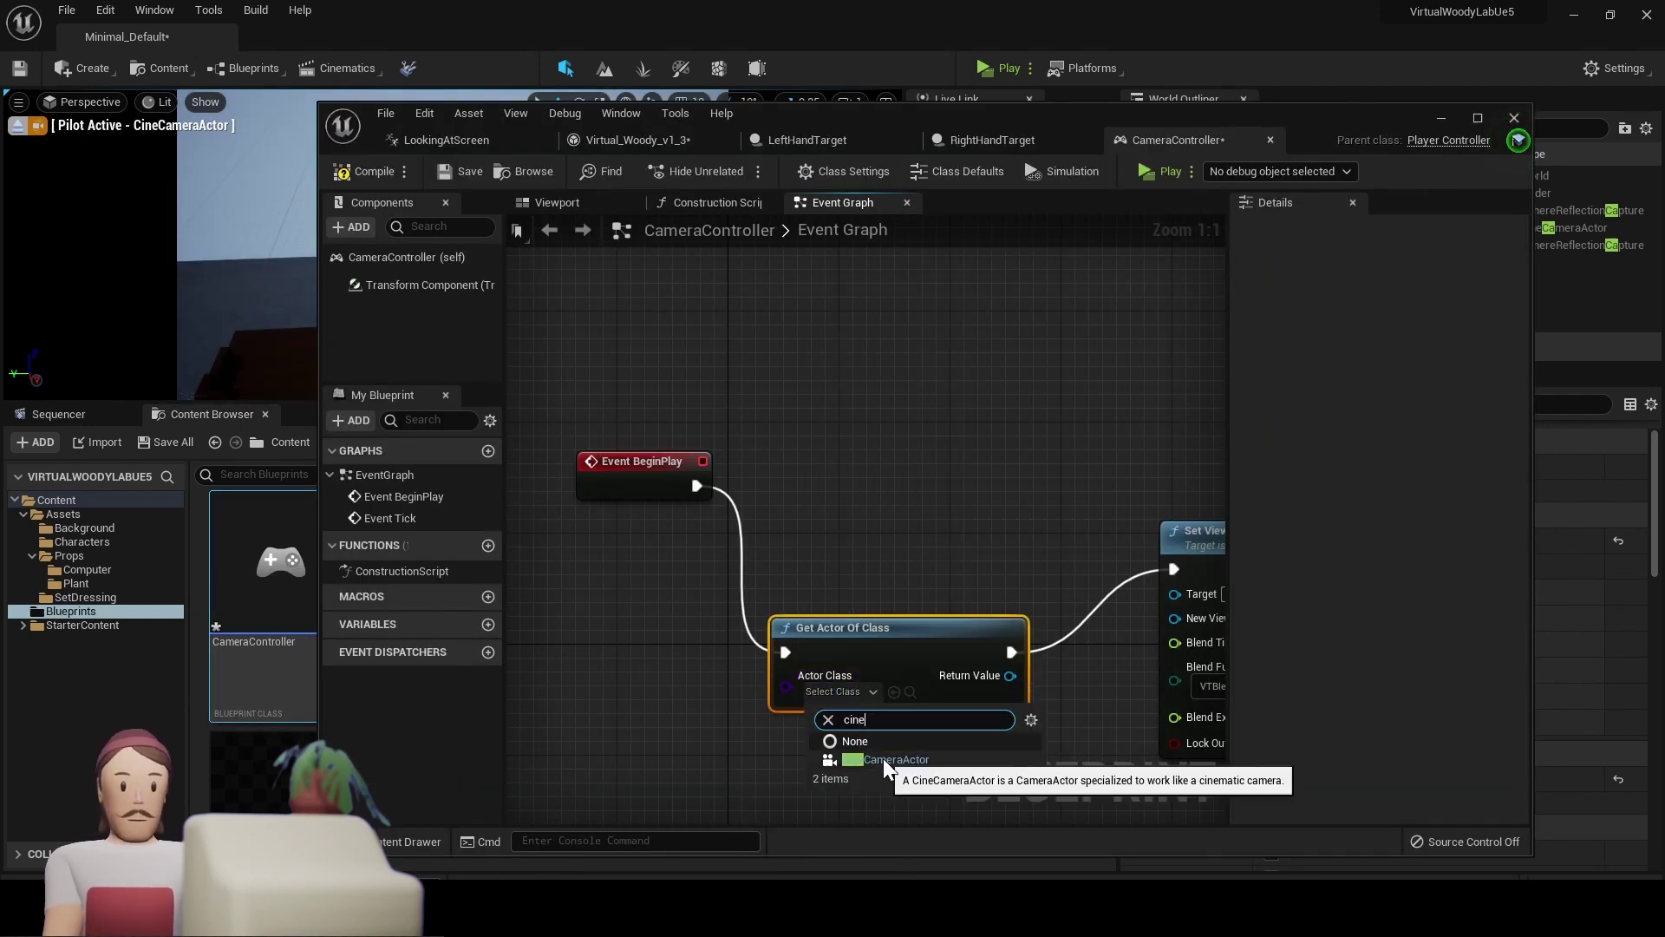
{"action": "left_click", "coordinate": [883, 758]}
{"action": "left_click_drag", "start_coordinate": [930, 636], "coordinate": [893, 558]}
{"action": "right_click_drag", "start_coordinate": [946, 425], "coordinate": [755, 404]}
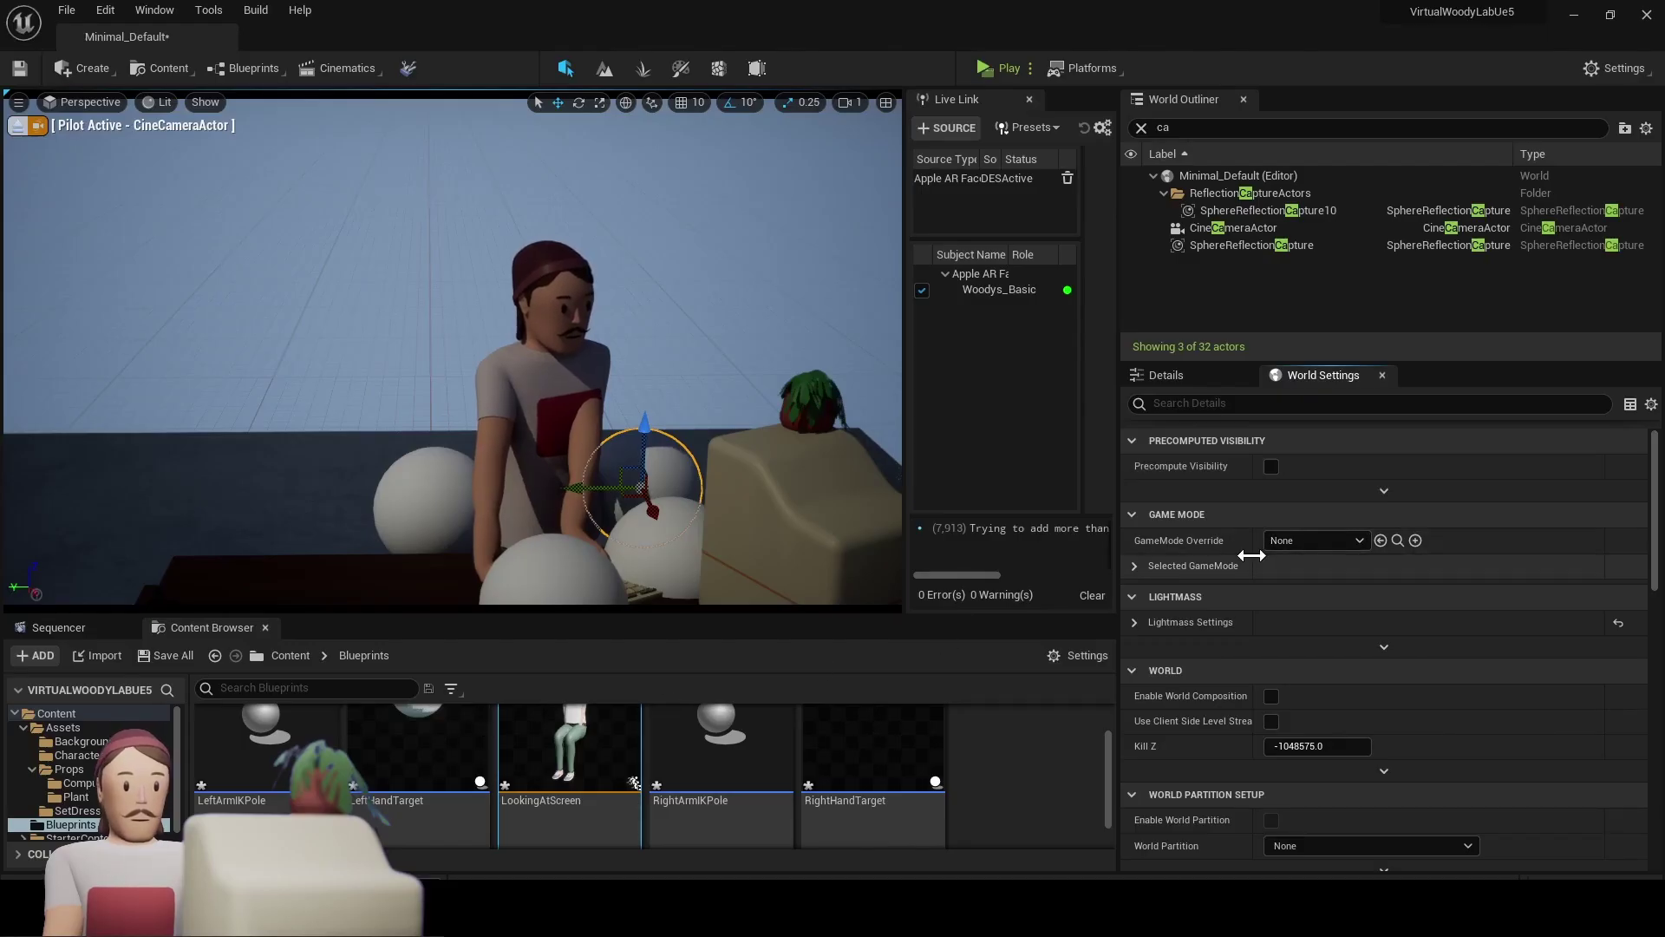
Create a Game Mode Base Blueprint named VirtualCharacters in the Blueprints folder.
{"action": "left_click", "coordinate": [1134, 565]}
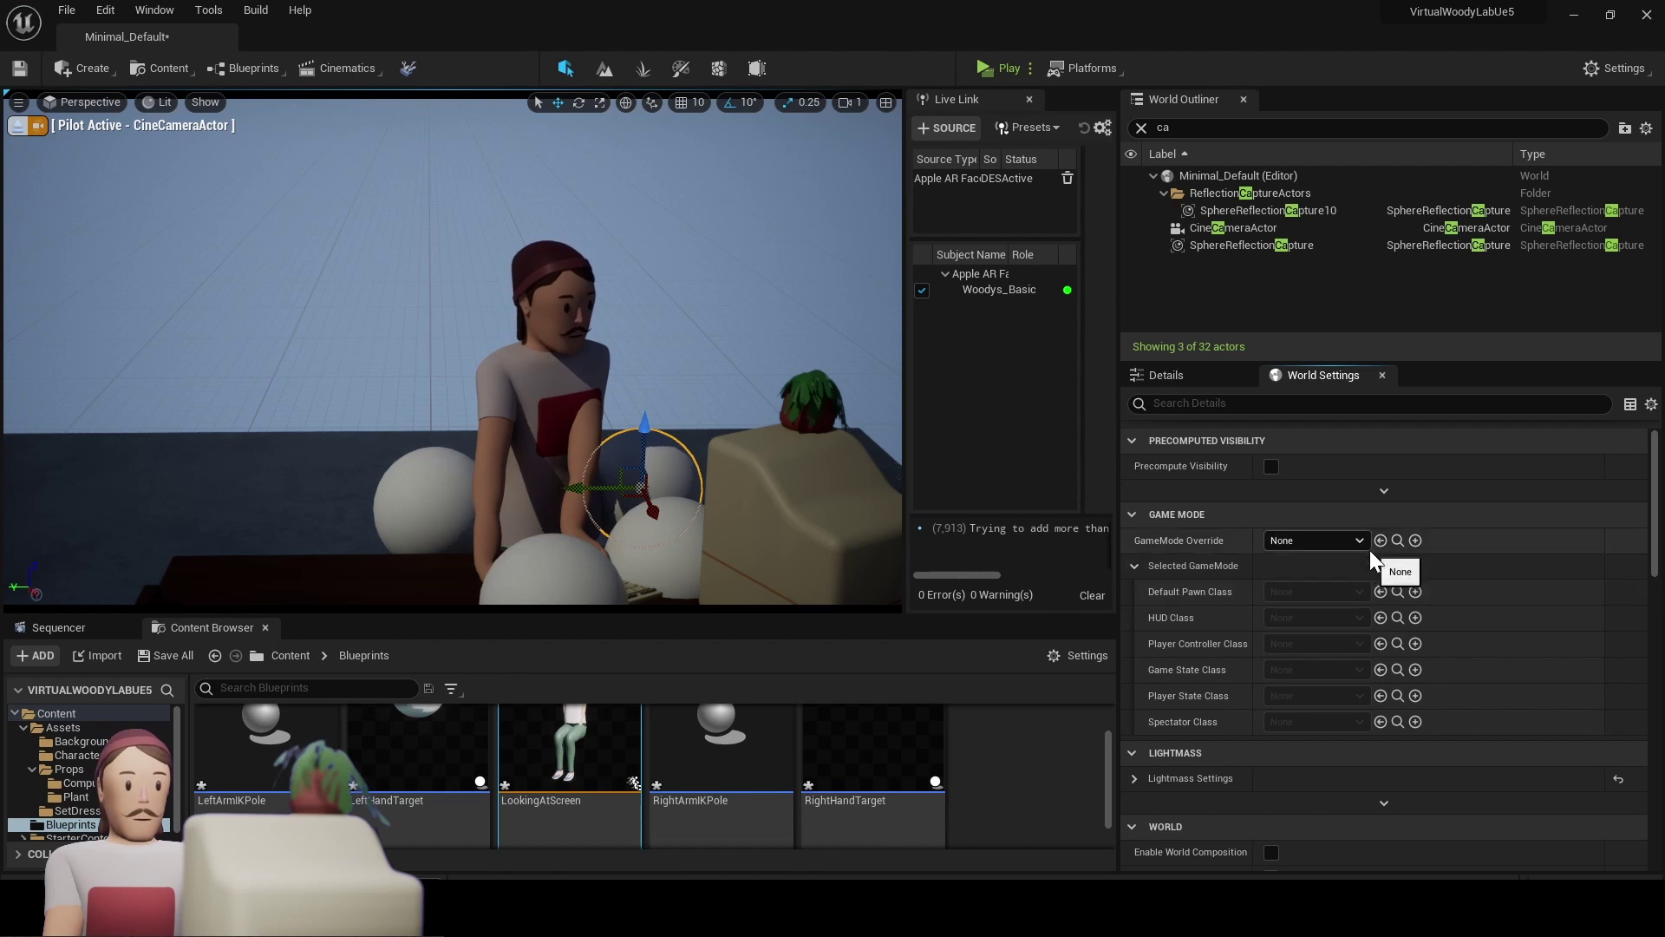
{"action": "right_click", "coordinate": [588, 785]}
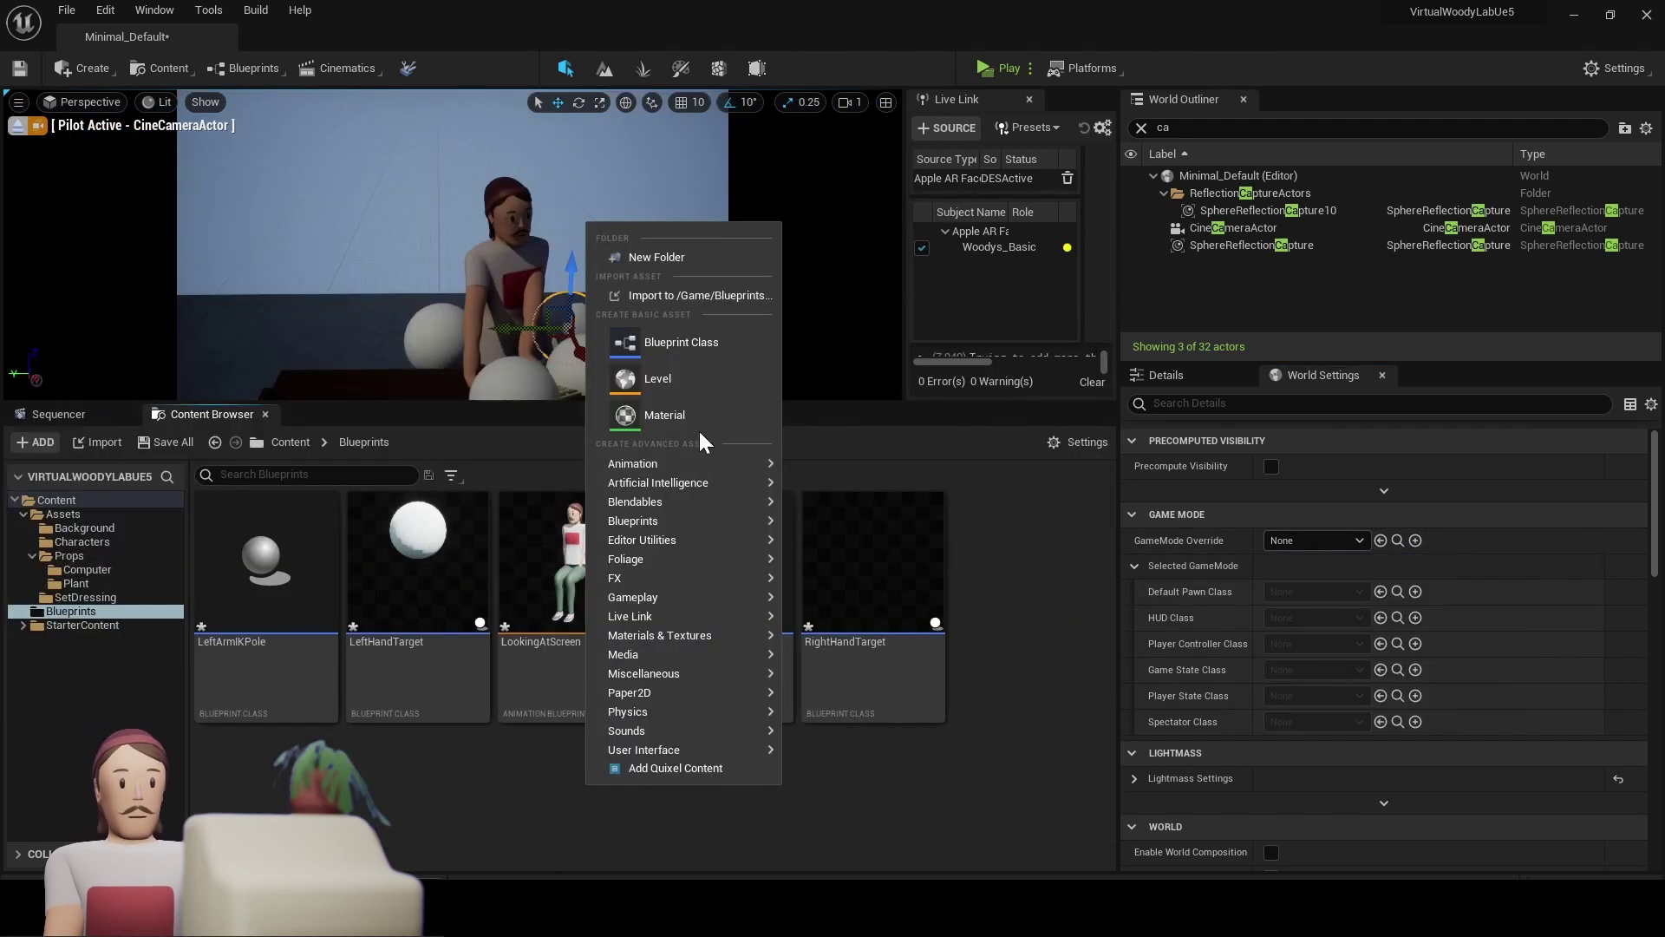
{"action": "left_click", "coordinate": [661, 340]}
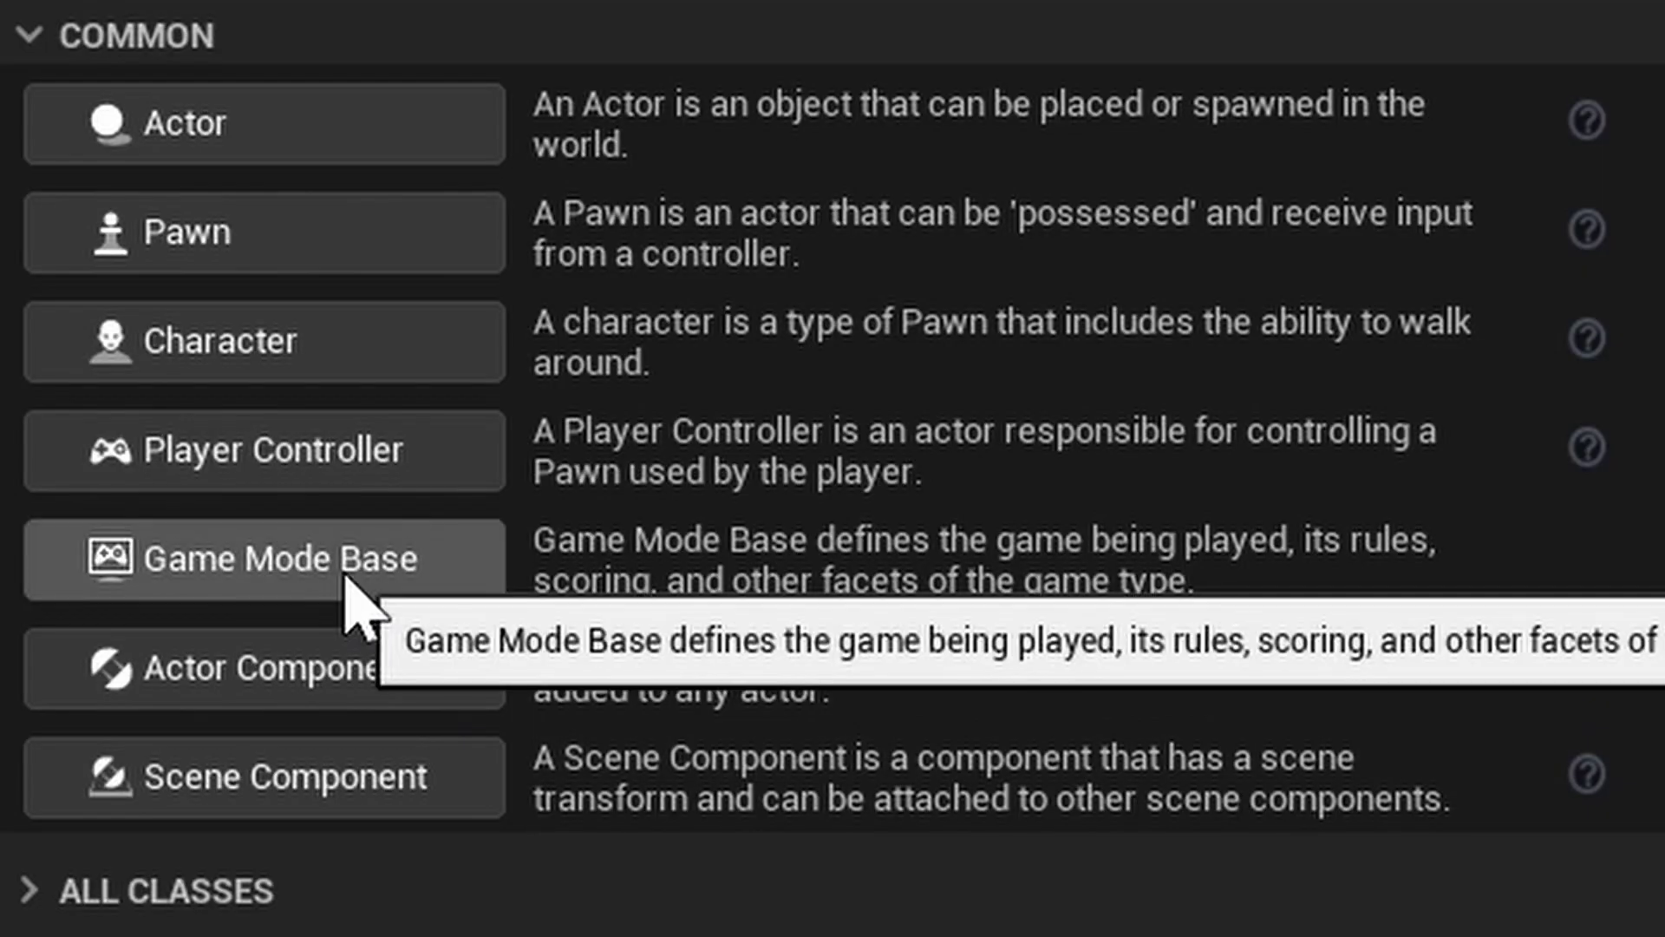
{"action": "left_click", "coordinate": [347, 583]}
{"action": "type", "text": "VirtualCharac"}
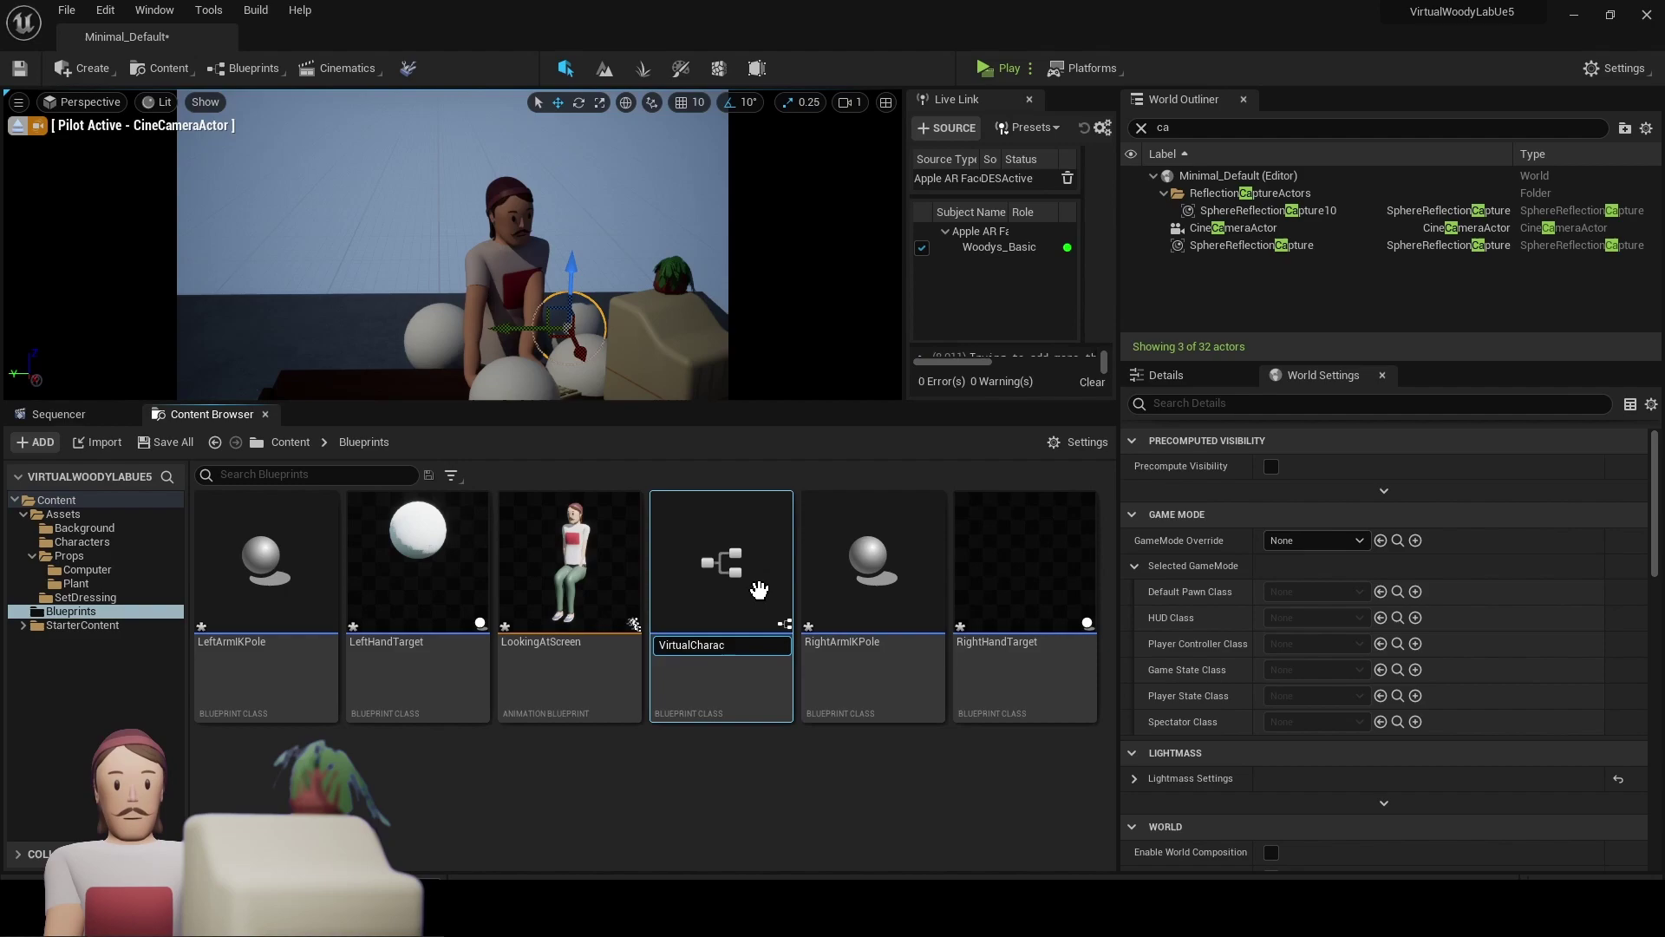
{"action": "type", "text": "ters"}
{"action": "key", "text": "Return"}
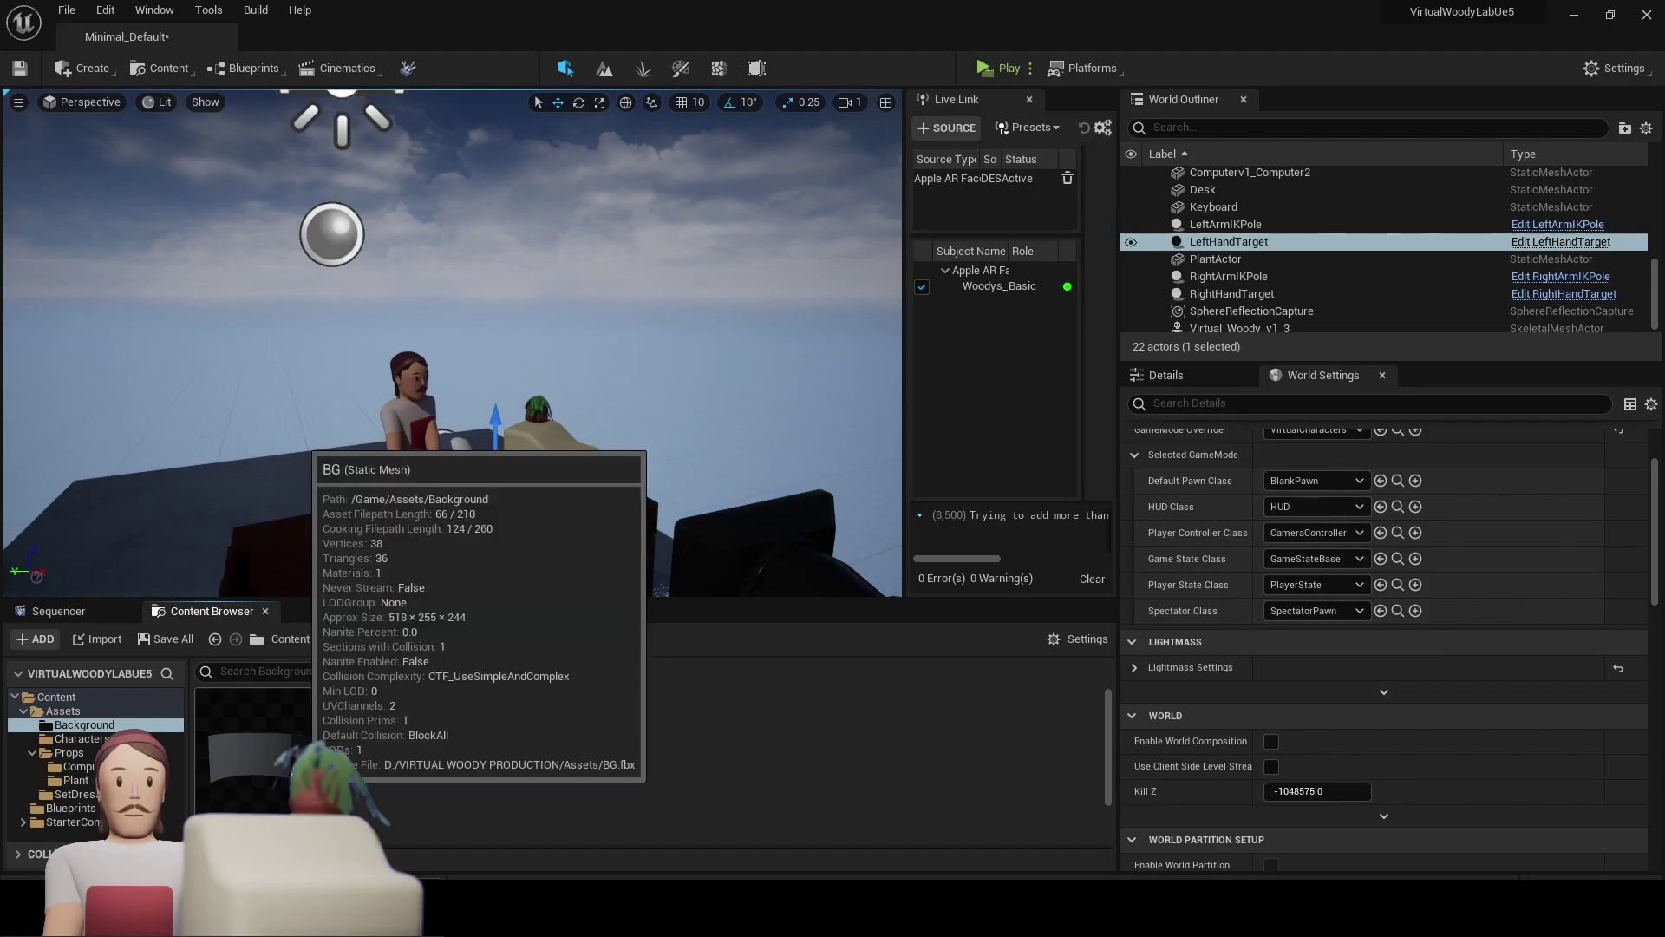
Drag the BG backdrop mesh from Content/Assets/Background into the viewport.
{"action": "left_click_drag", "start_coordinate": [260, 746], "coordinate": [216, 482]}
{"action": "scroll", "coordinate": [217, 481], "scroll_direction": "down", "scroll_amount": 3}
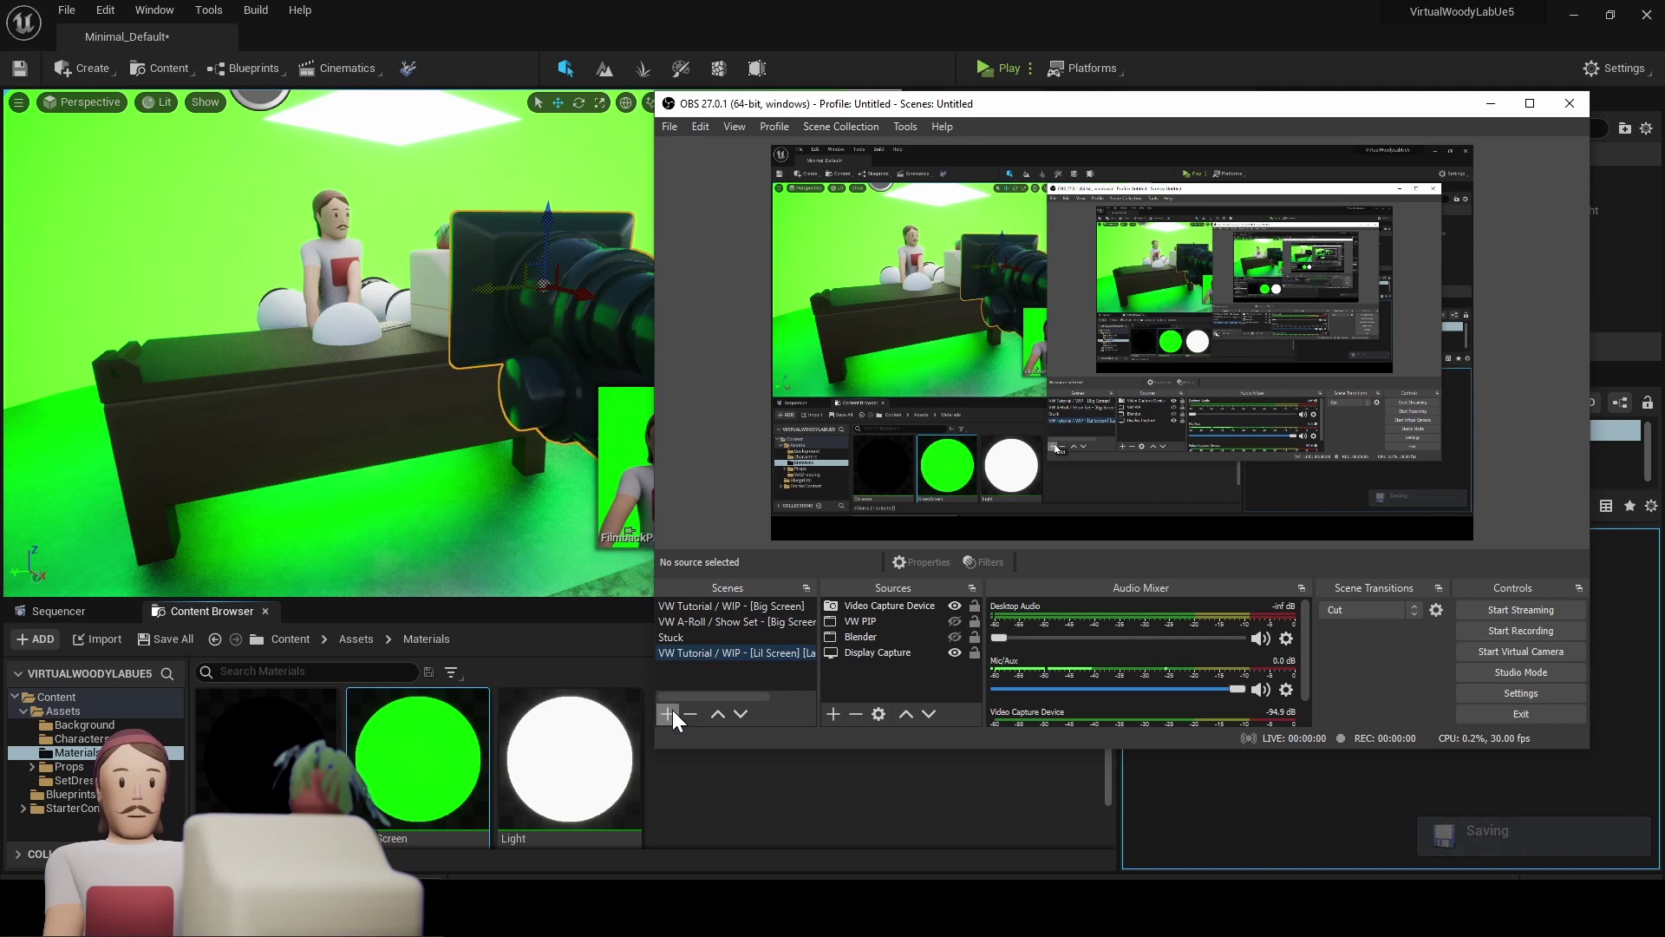
Add Scene 2 to the OBS scenes list.
{"action": "left_click", "coordinate": [673, 710]}
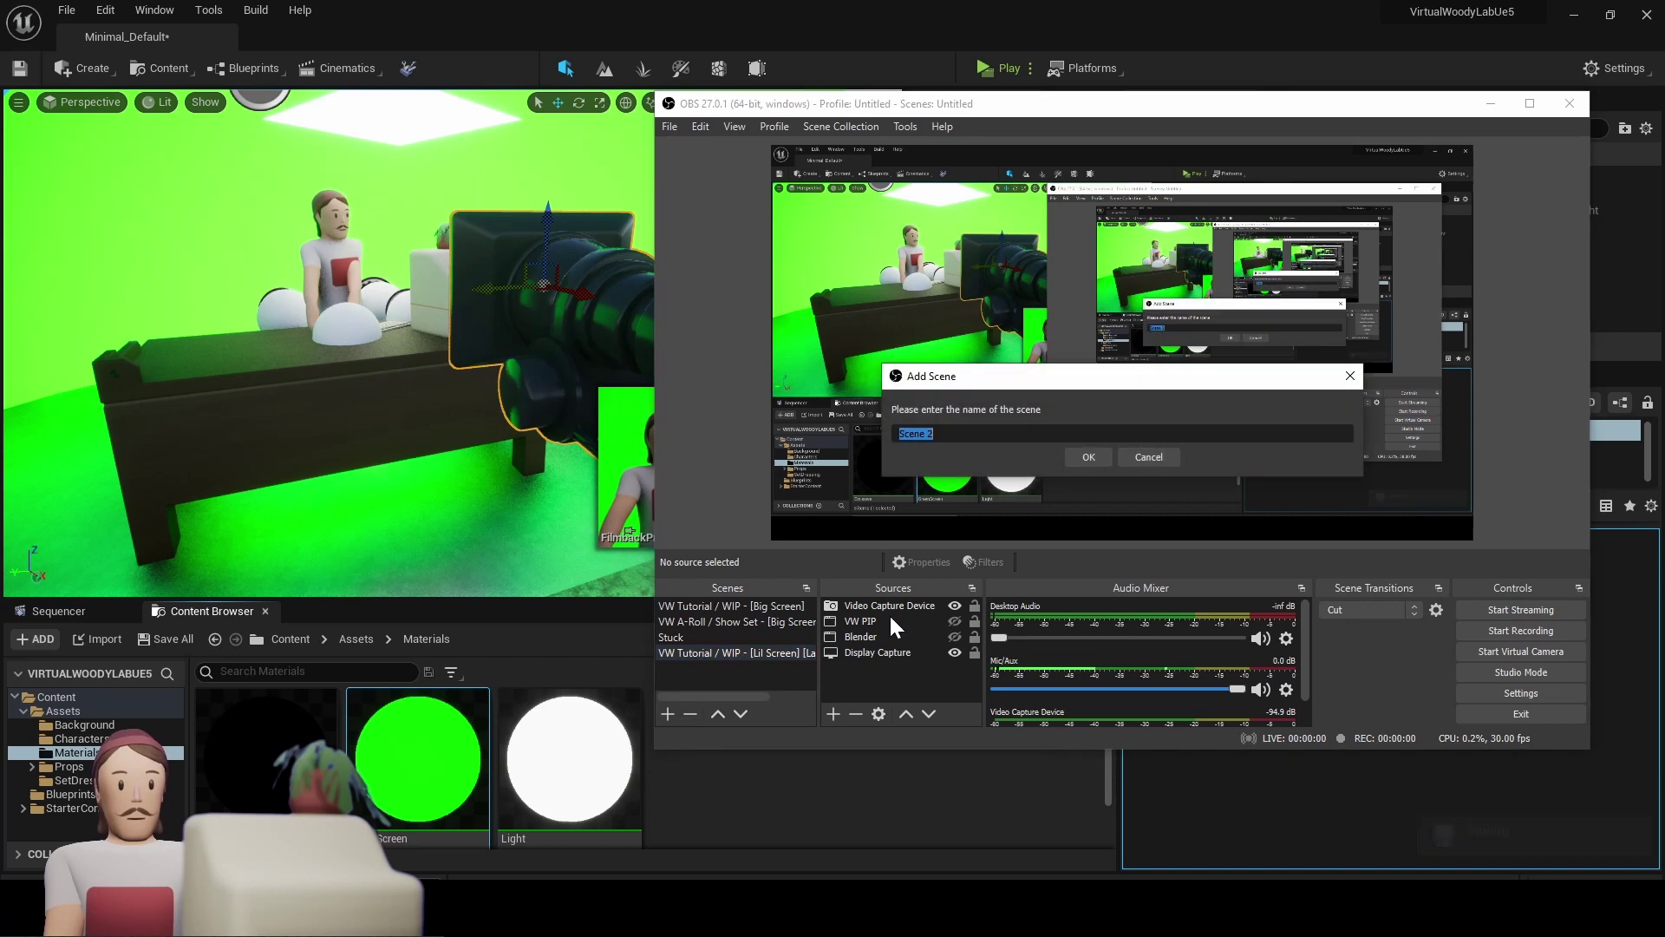
{"action": "left_click", "coordinate": [1084, 456]}
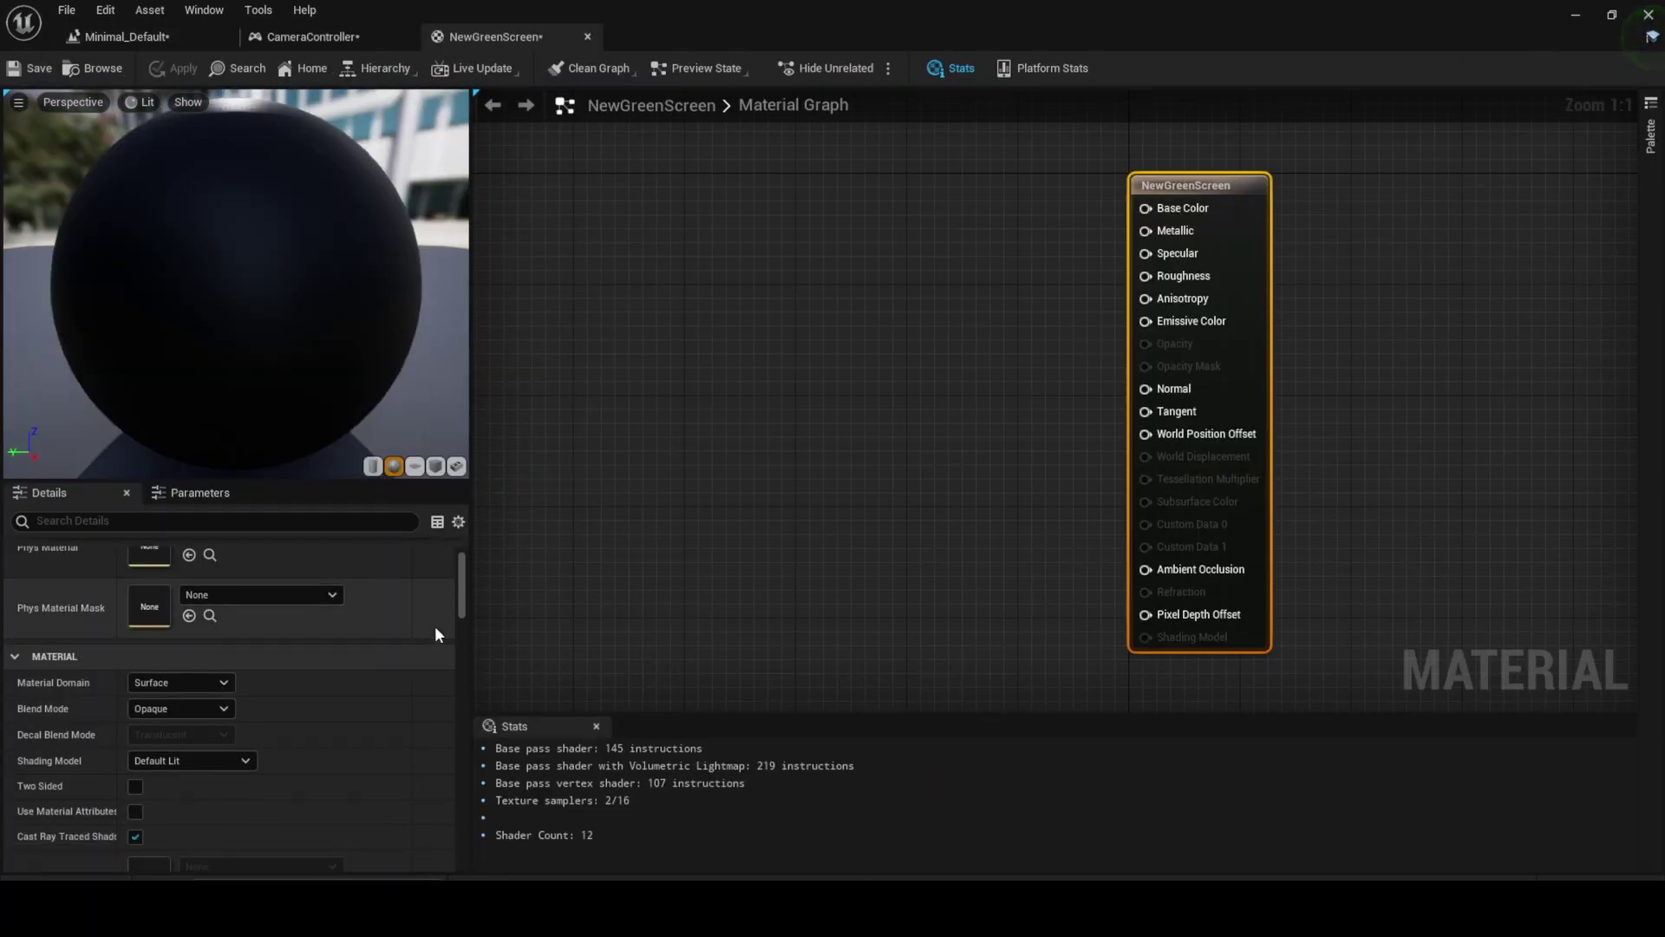
{"action": "scroll", "coordinate": [435, 627], "scroll_direction": "down", "scroll_amount": 1}
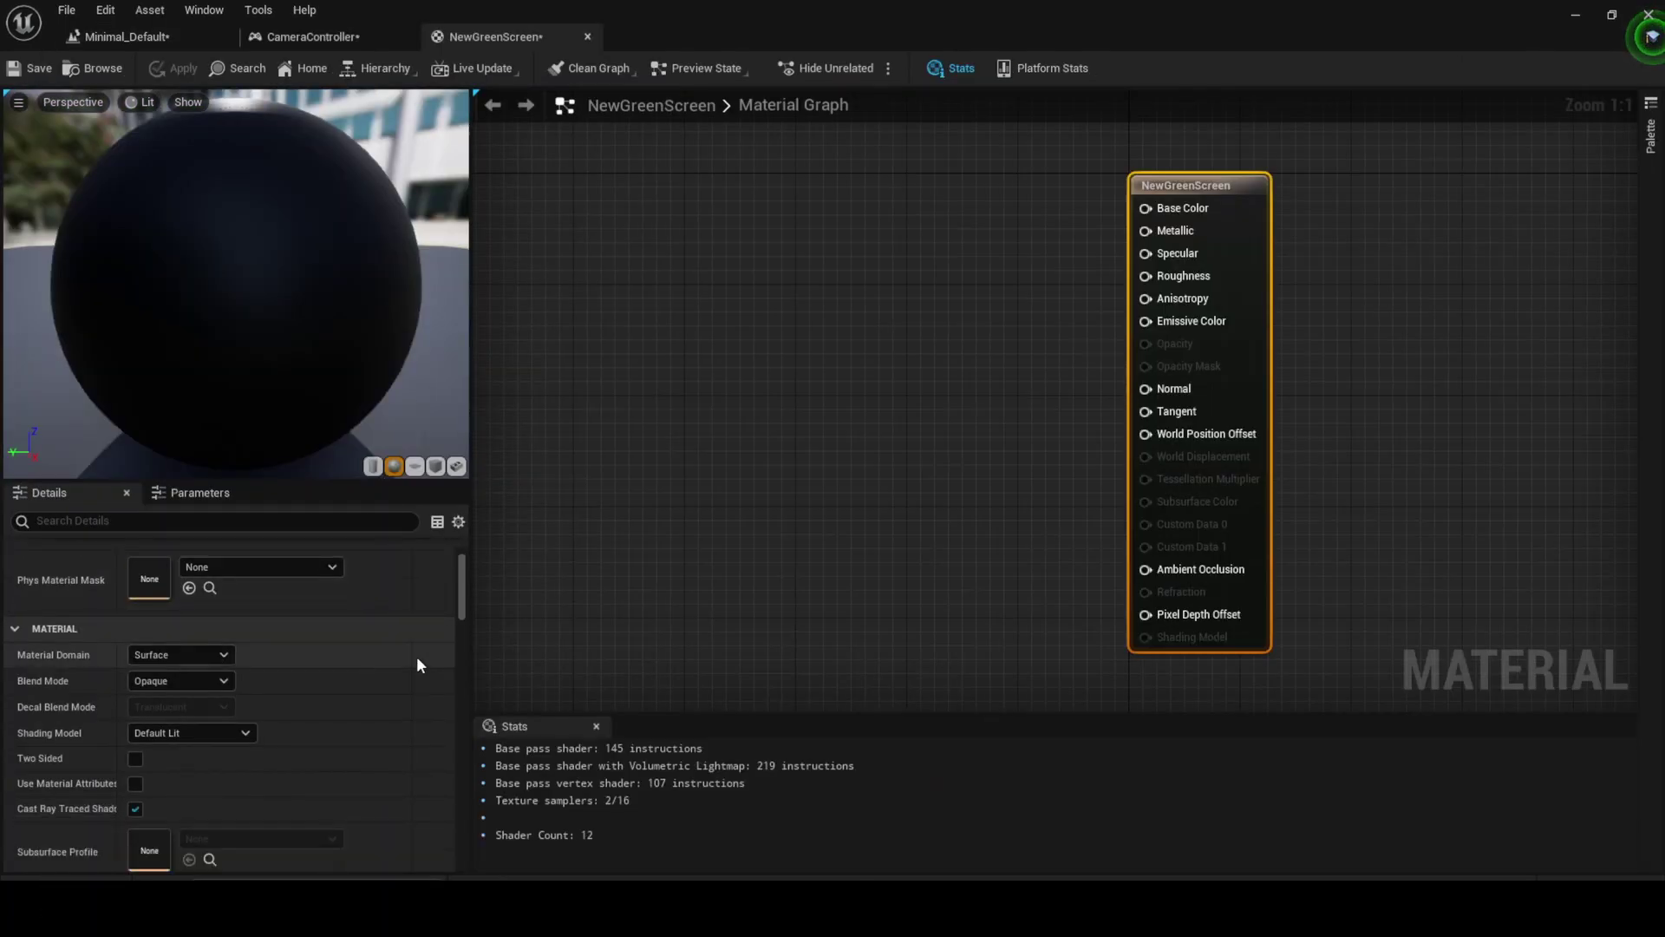
Make NewGreenScreen Unlit and add a Constant3Vector, opening its colour picker.
{"action": "left_click", "coordinate": [221, 734]}
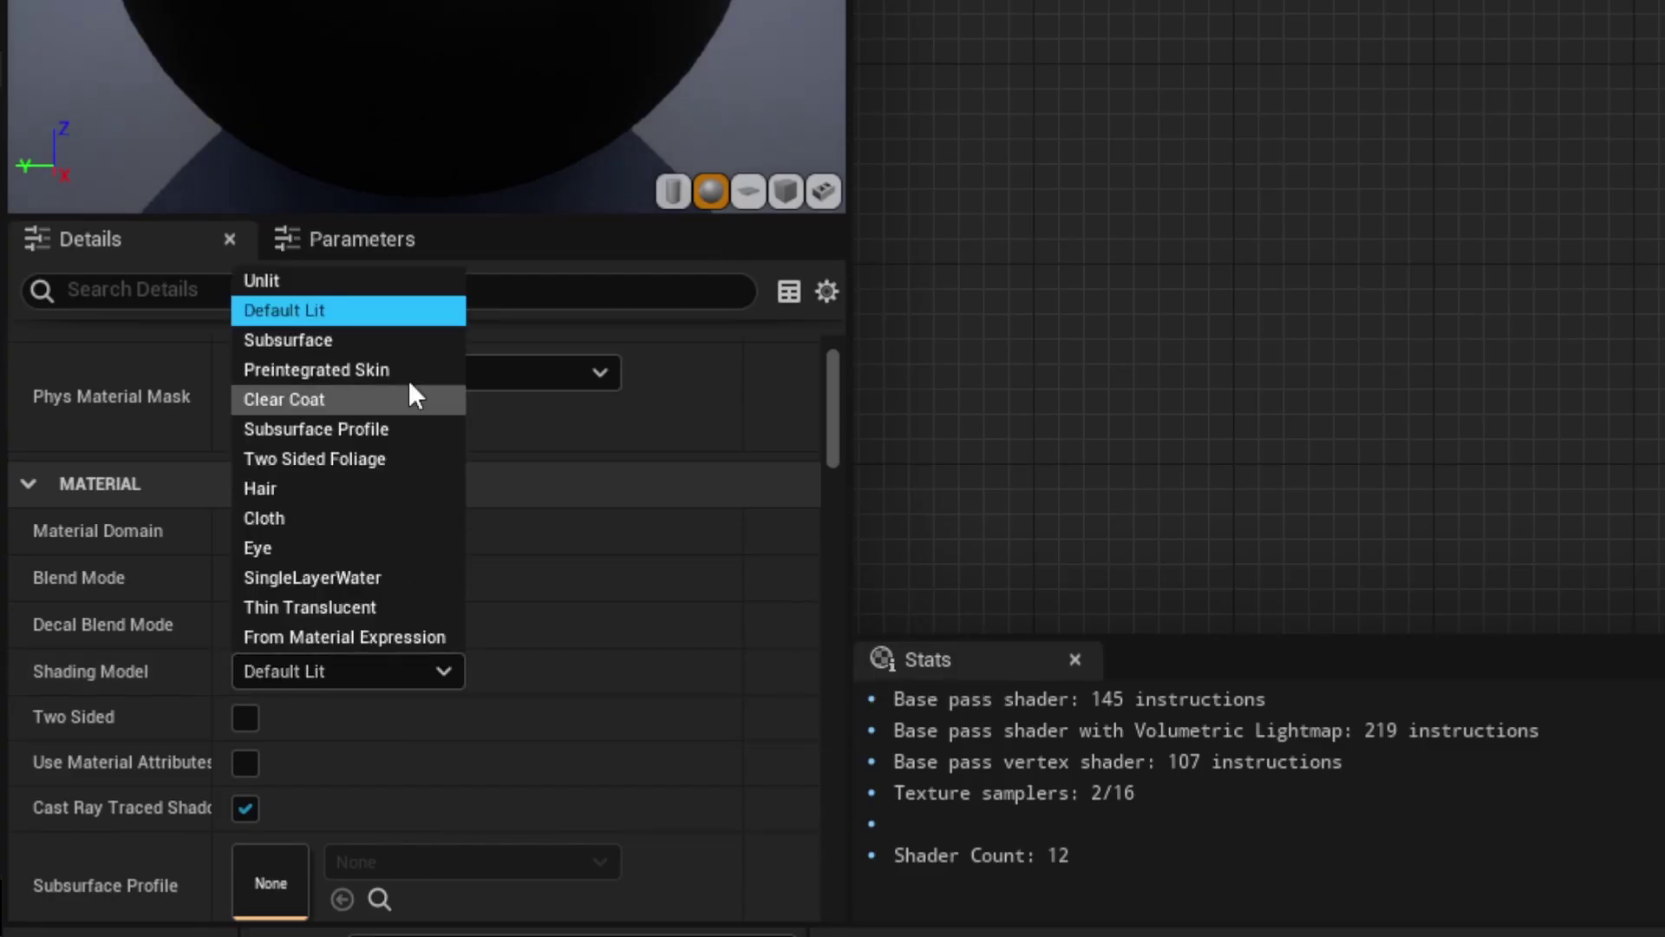
{"action": "left_click", "coordinate": [216, 514]}
{"action": "right_click", "coordinate": [752, 298]}
{"action": "type", "text": "constant3"}
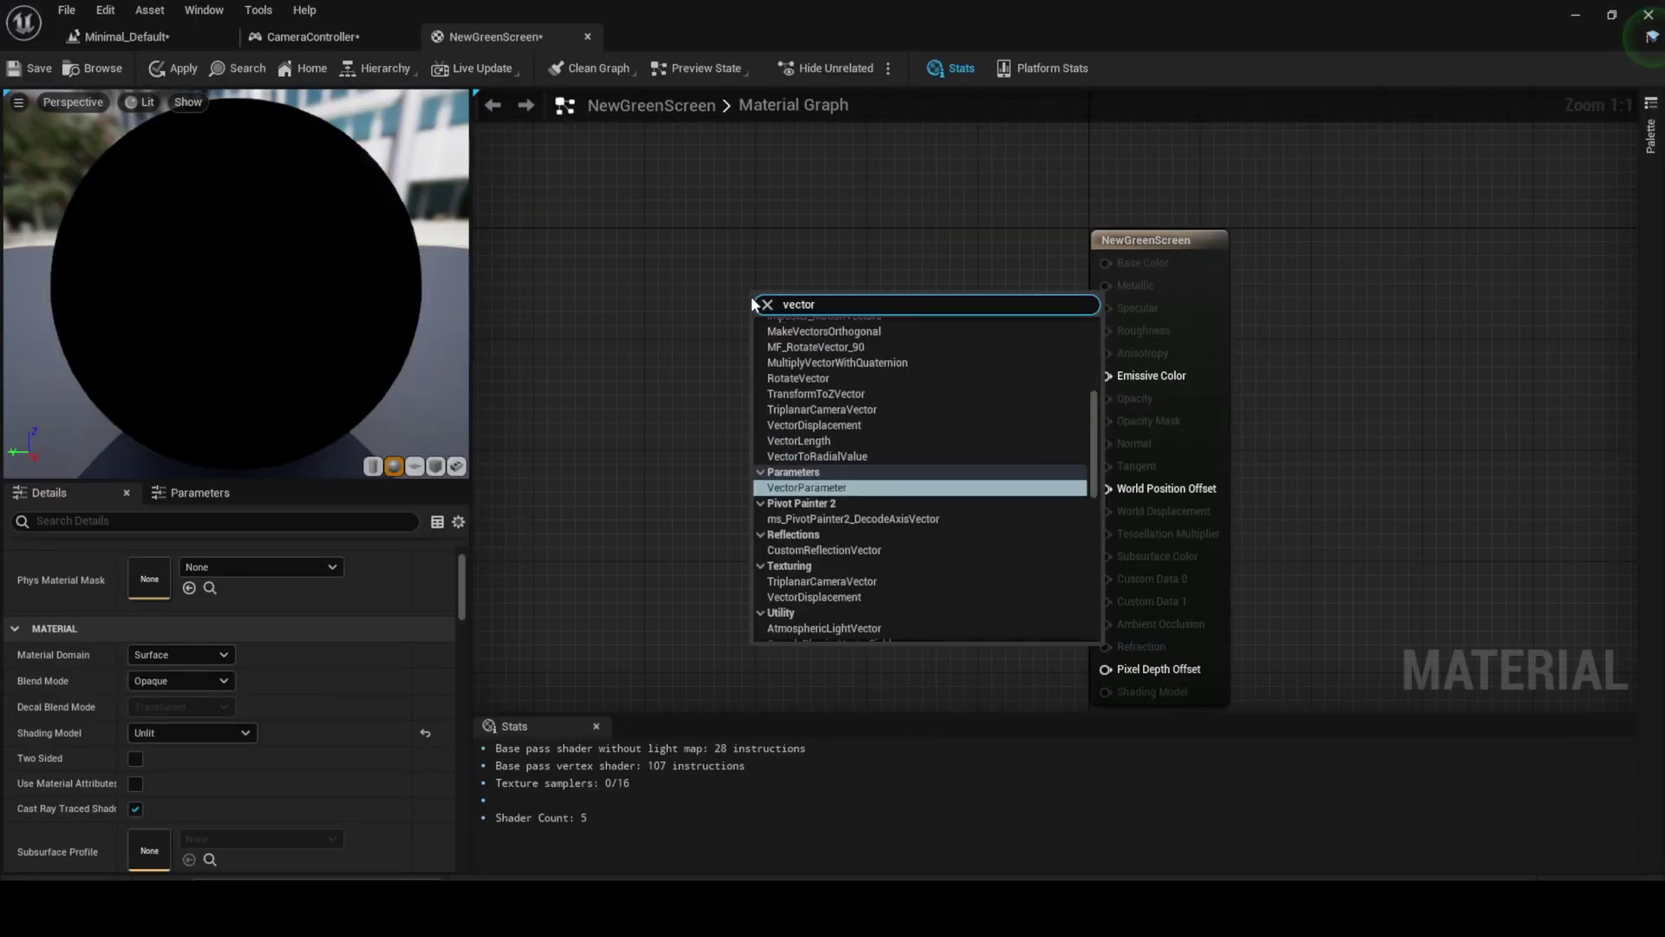
{"action": "left_click", "coordinate": [833, 368]}
{"action": "left_click_drag", "start_coordinate": [823, 332], "coordinate": [858, 313]}
{"action": "double_click", "coordinate": [858, 313]}
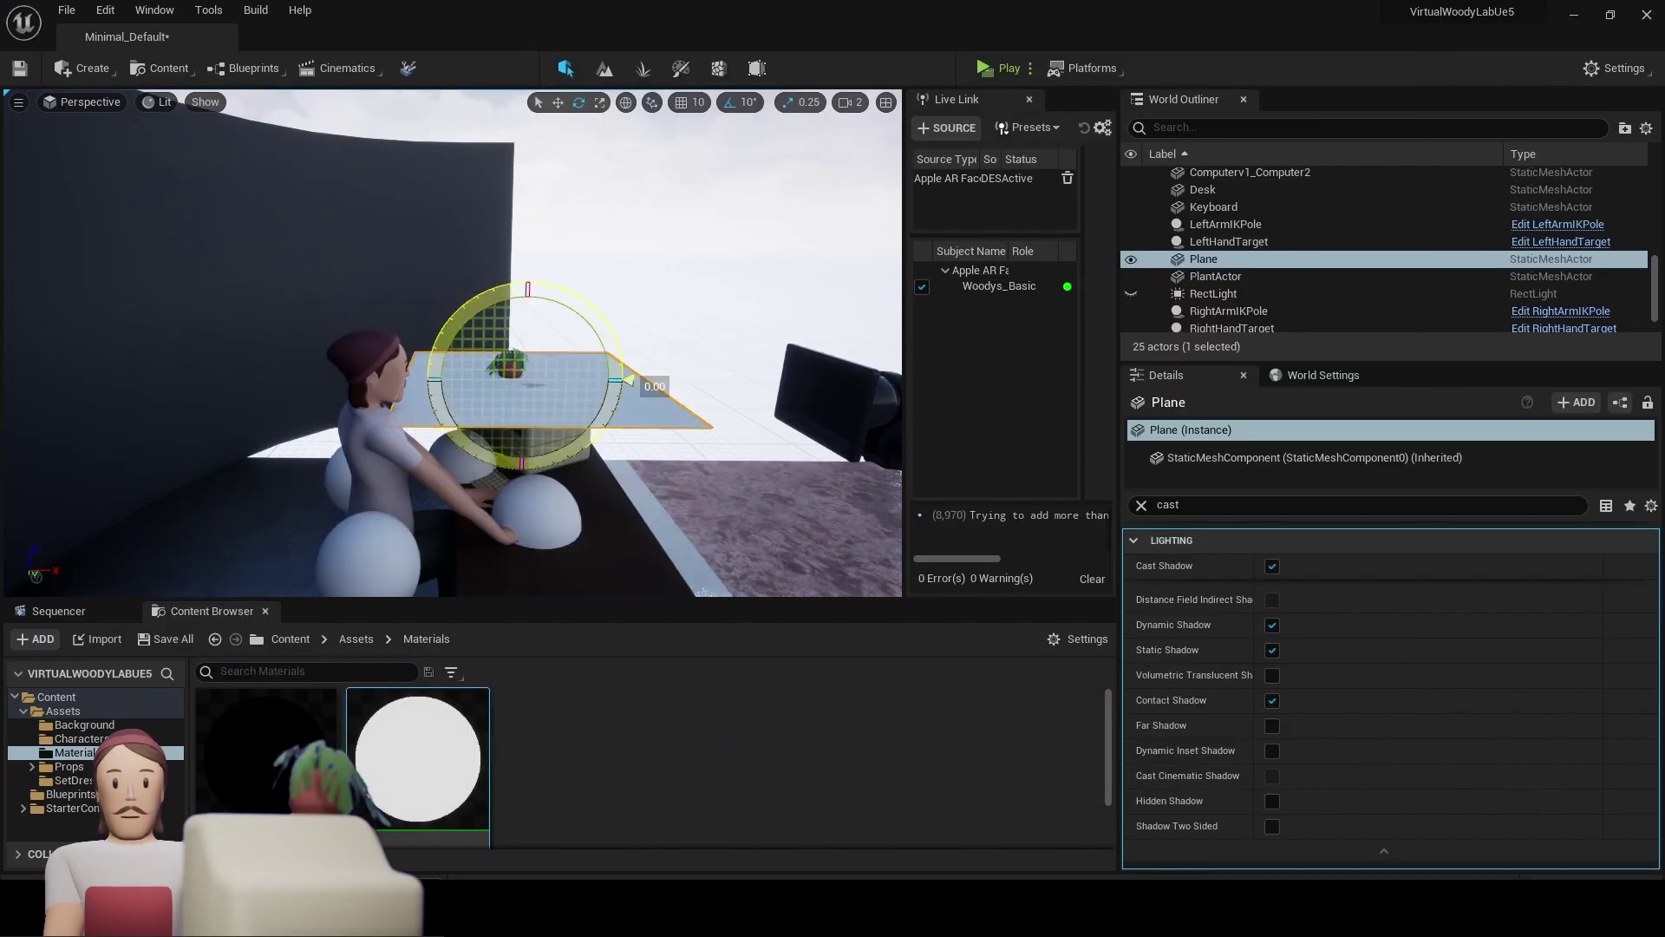
Rotate the Plane, frame the character and desk, and open the Light material instance.
{"action": "left_click_drag", "start_coordinate": [521, 286], "coordinate": [529, 329]}
{"action": "key", "text": "1"}
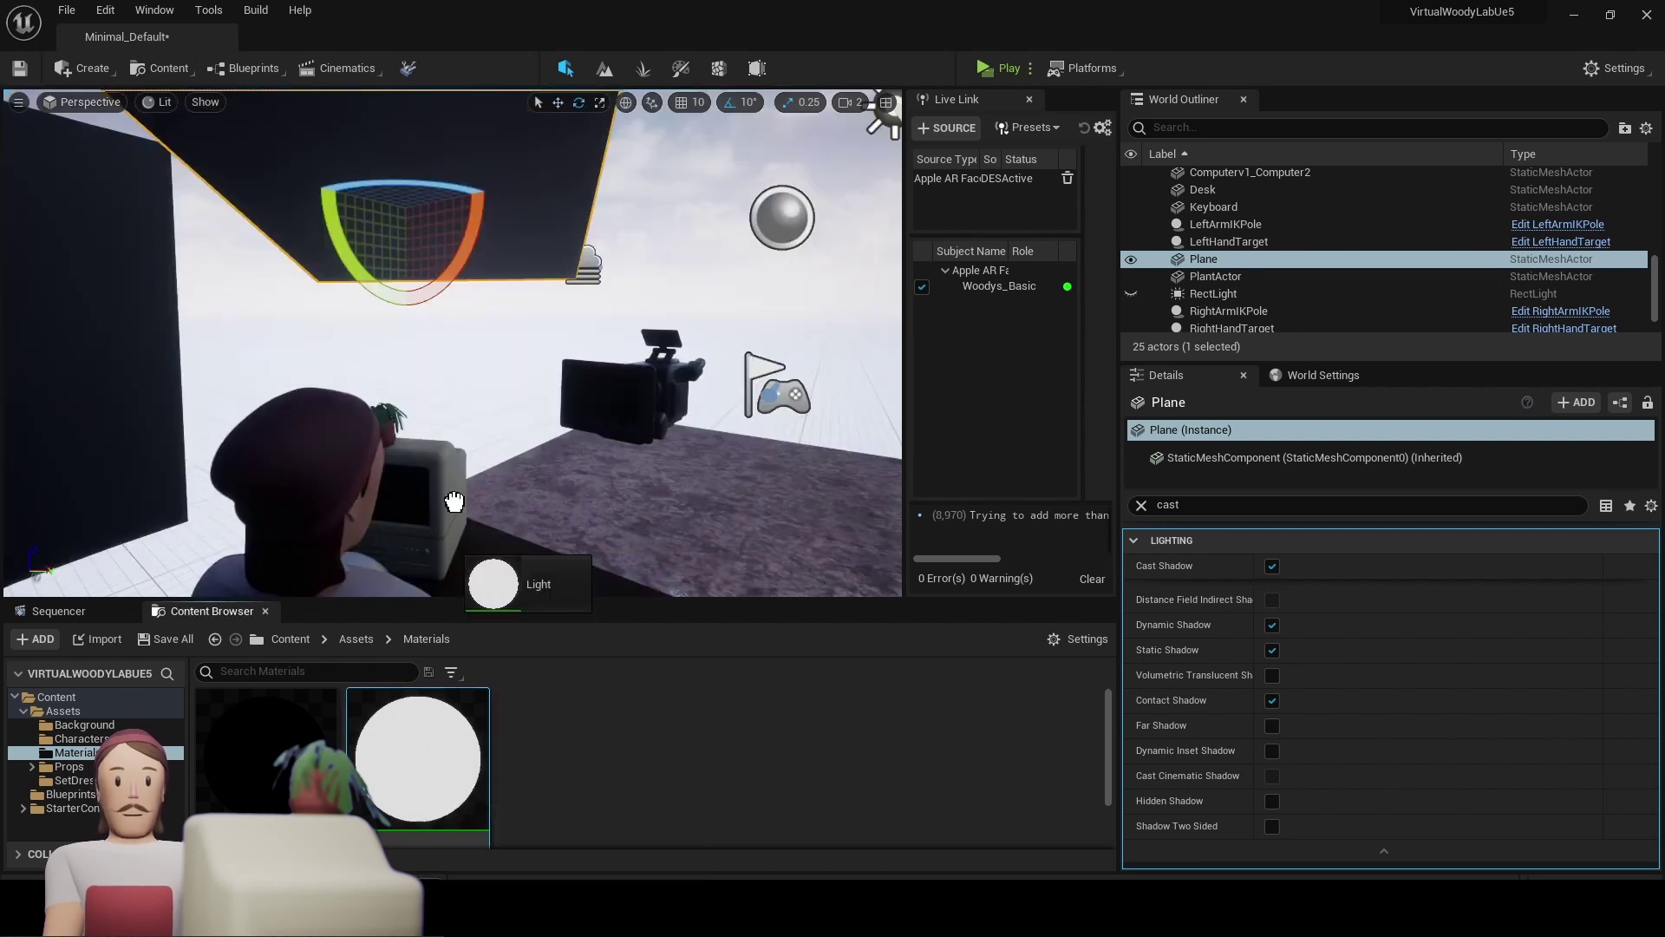
{"action": "left_click_drag", "start_coordinate": [694, 521], "coordinate": [444, 545], "text": "alt"}
{"action": "double_click", "coordinate": [416, 759]}
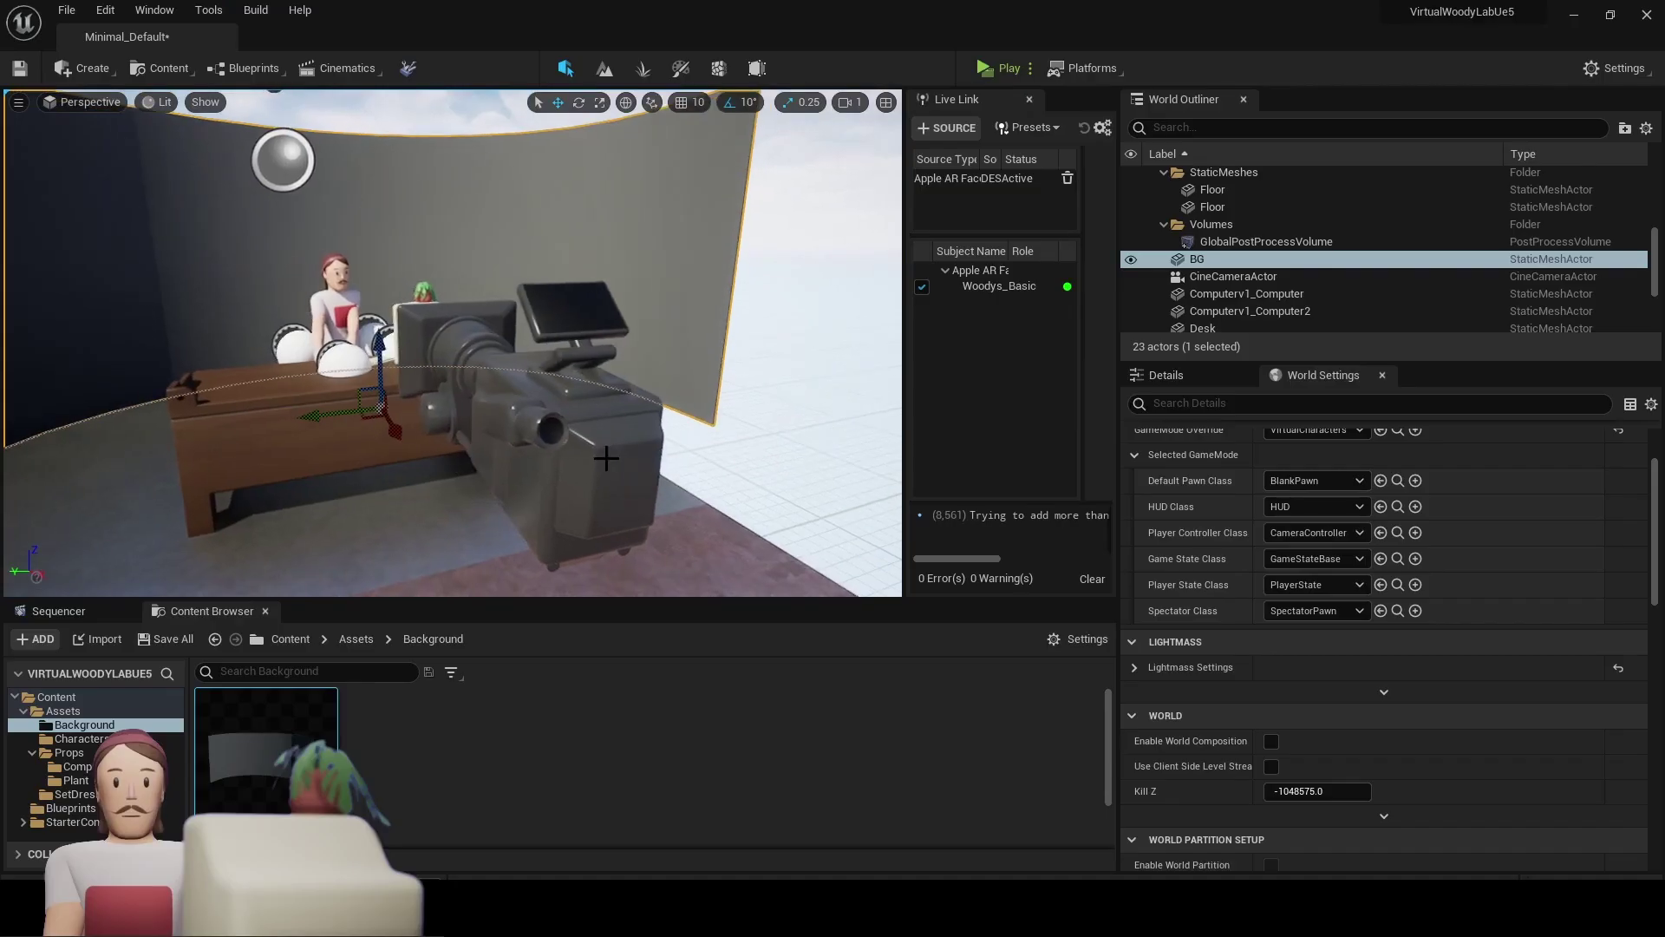
Play-test the level and create a new level sequence named Transition.
{"action": "left_click", "coordinate": [1003, 68]}
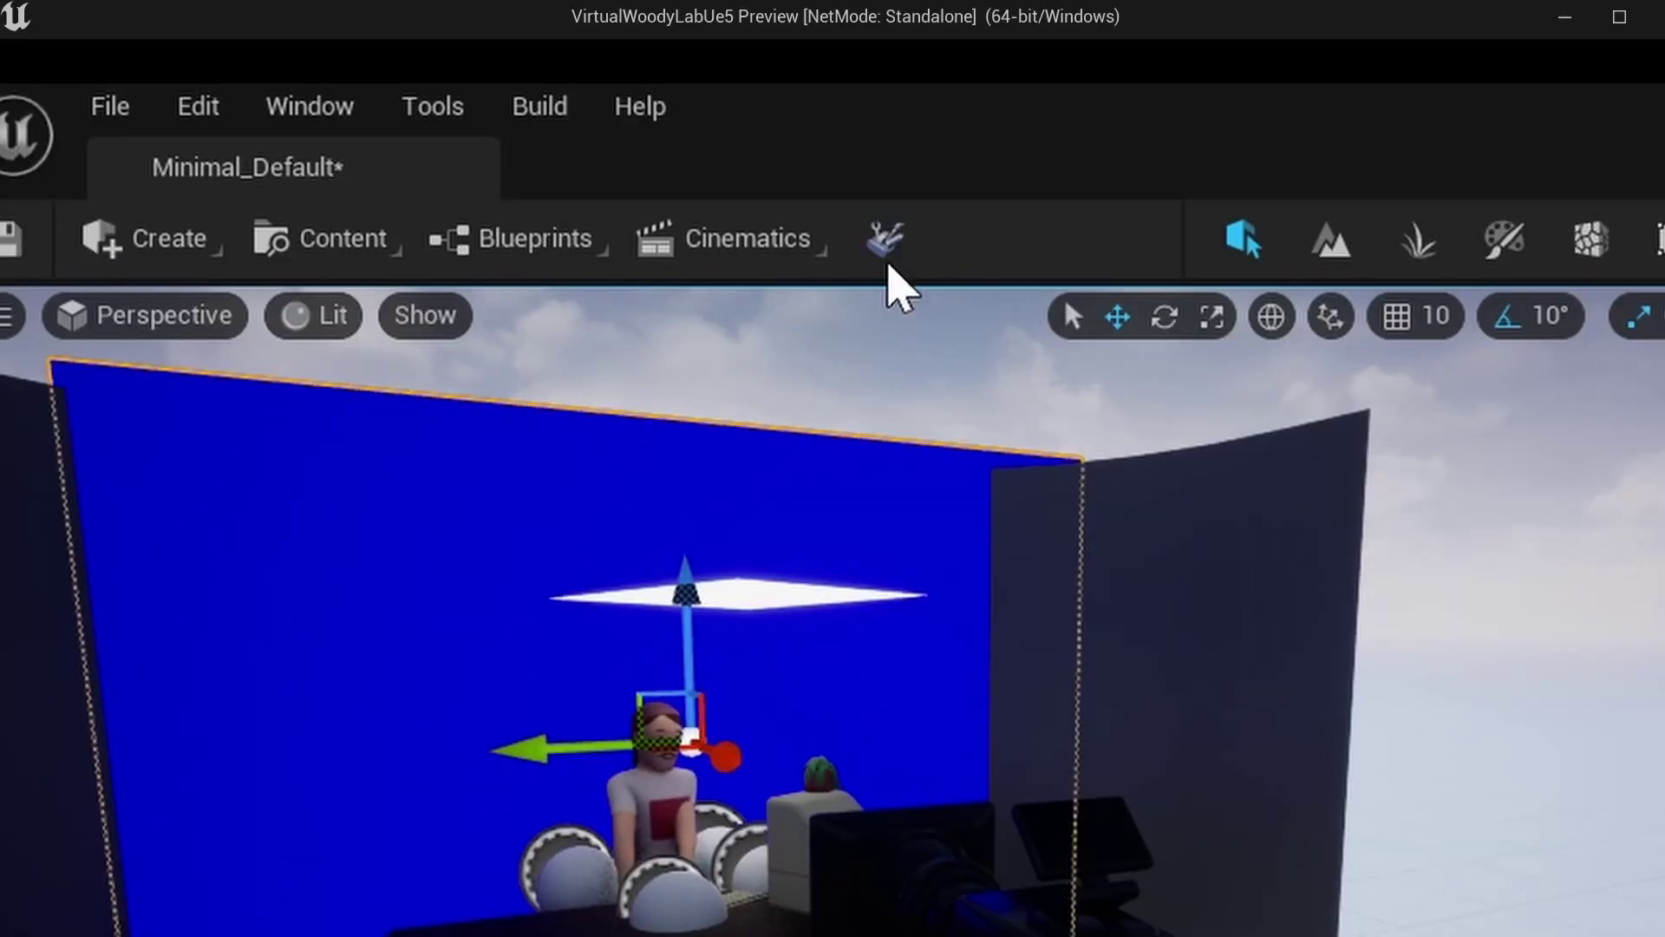
{"action": "left_click", "coordinate": [763, 247]}
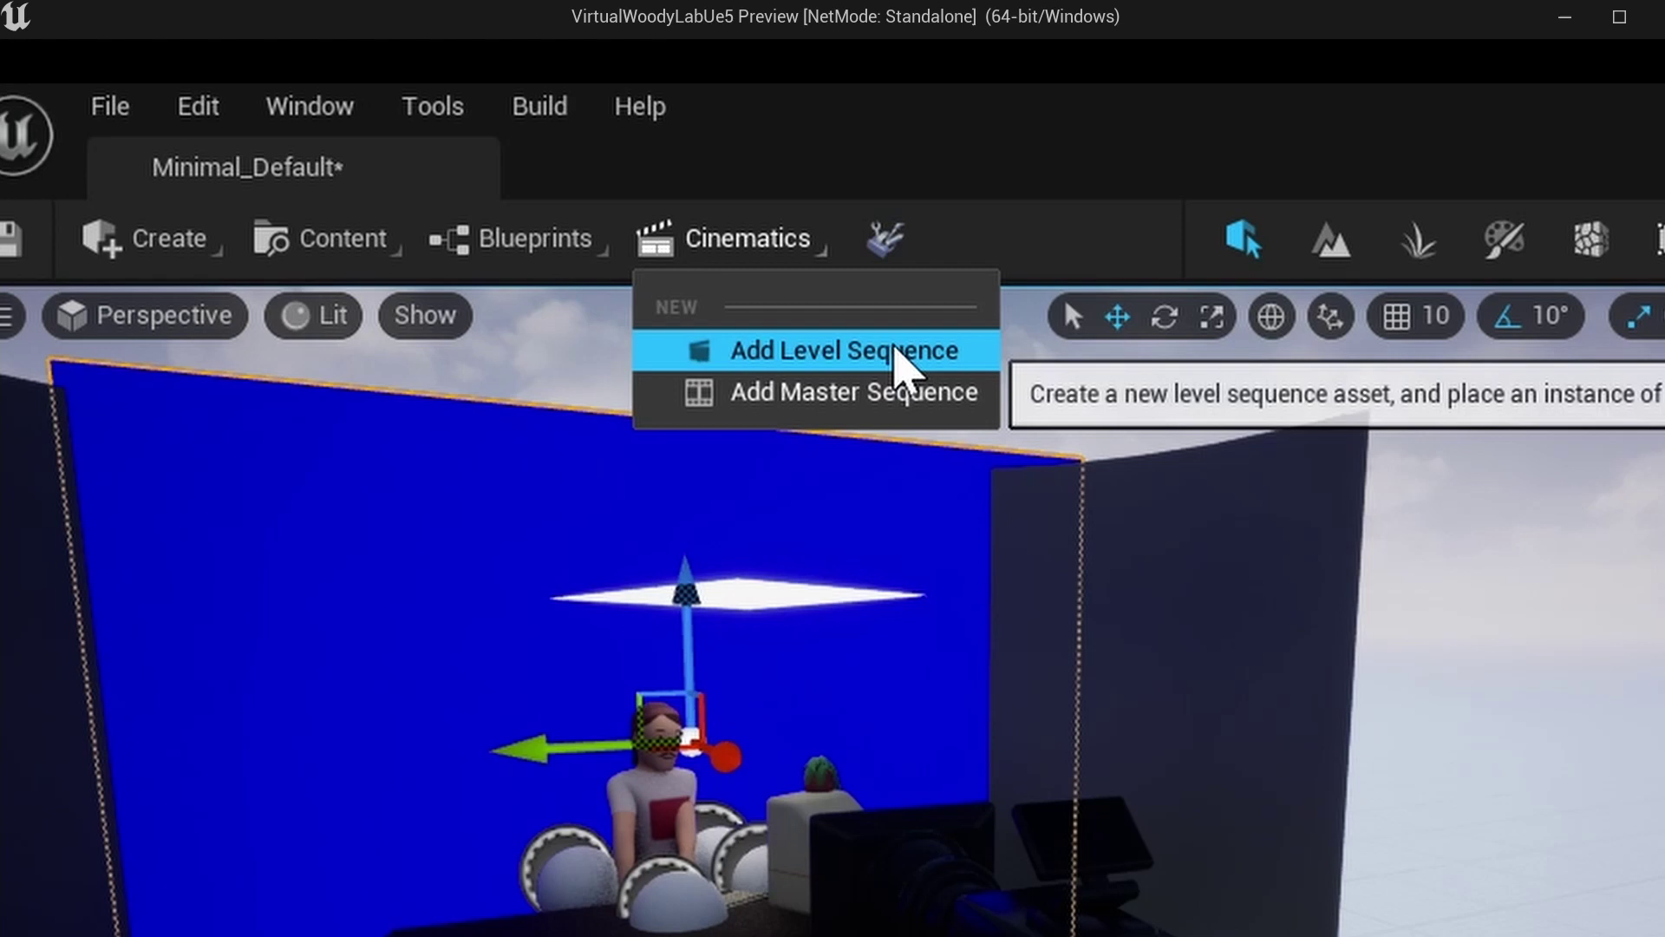
{"action": "left_click", "coordinate": [903, 356]}
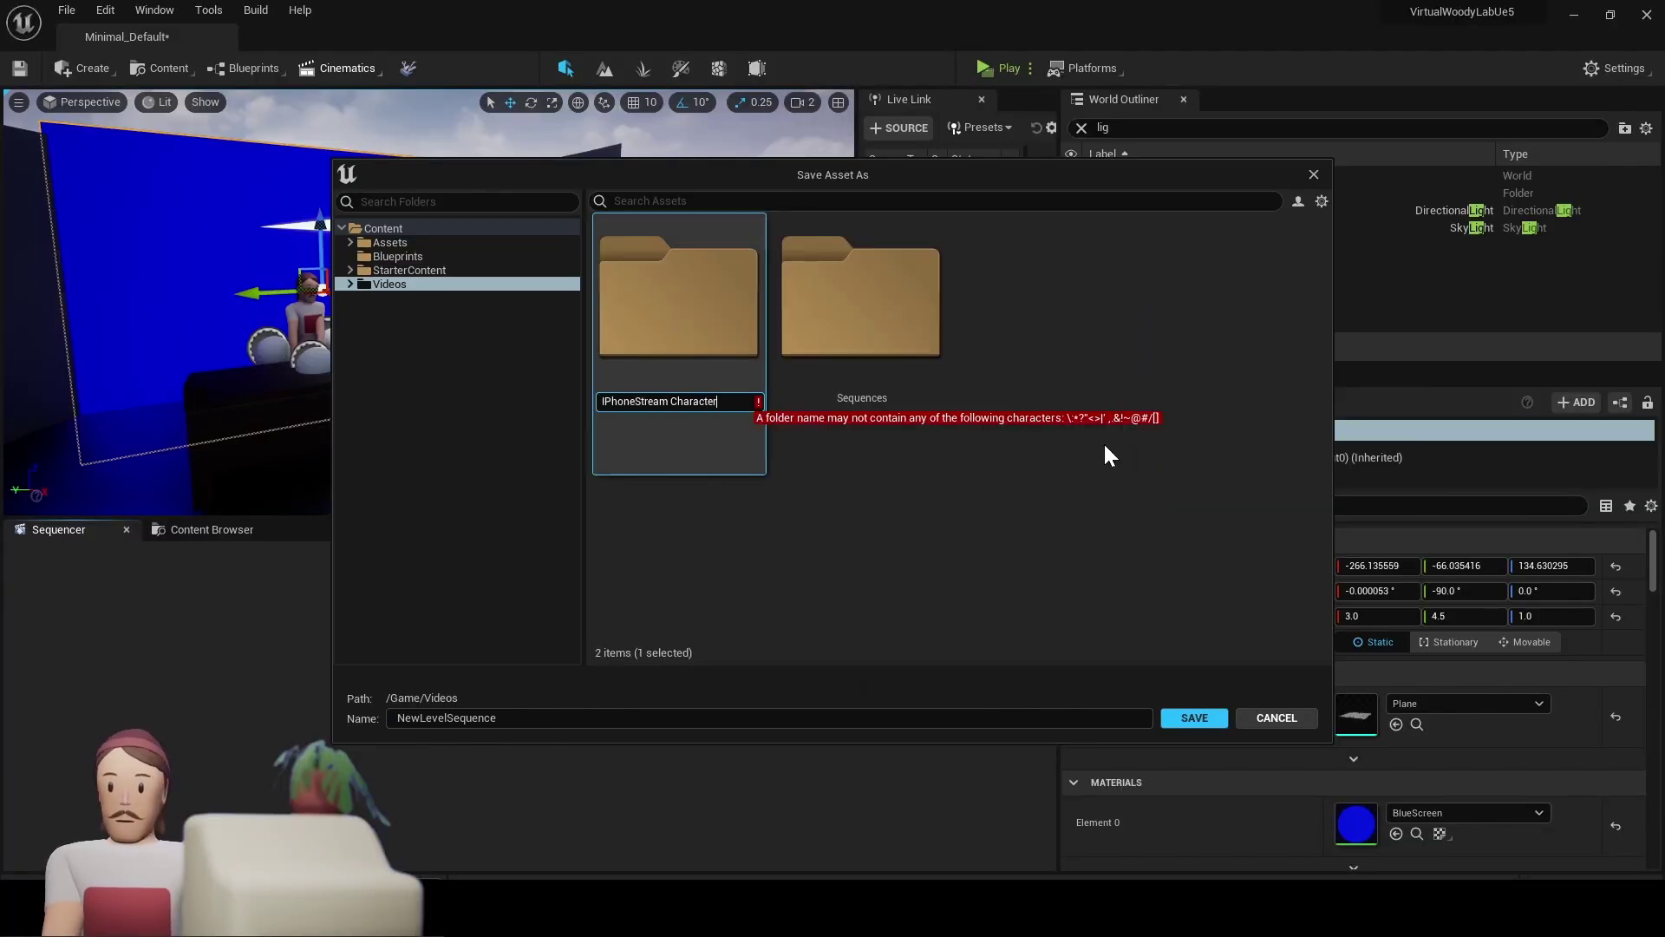
Set the cine camera Focus Method to Tracking on Virtual_Woody_v1_3; scrub to frame 0077.
{"action": "left_click", "coordinate": [589, 513]}
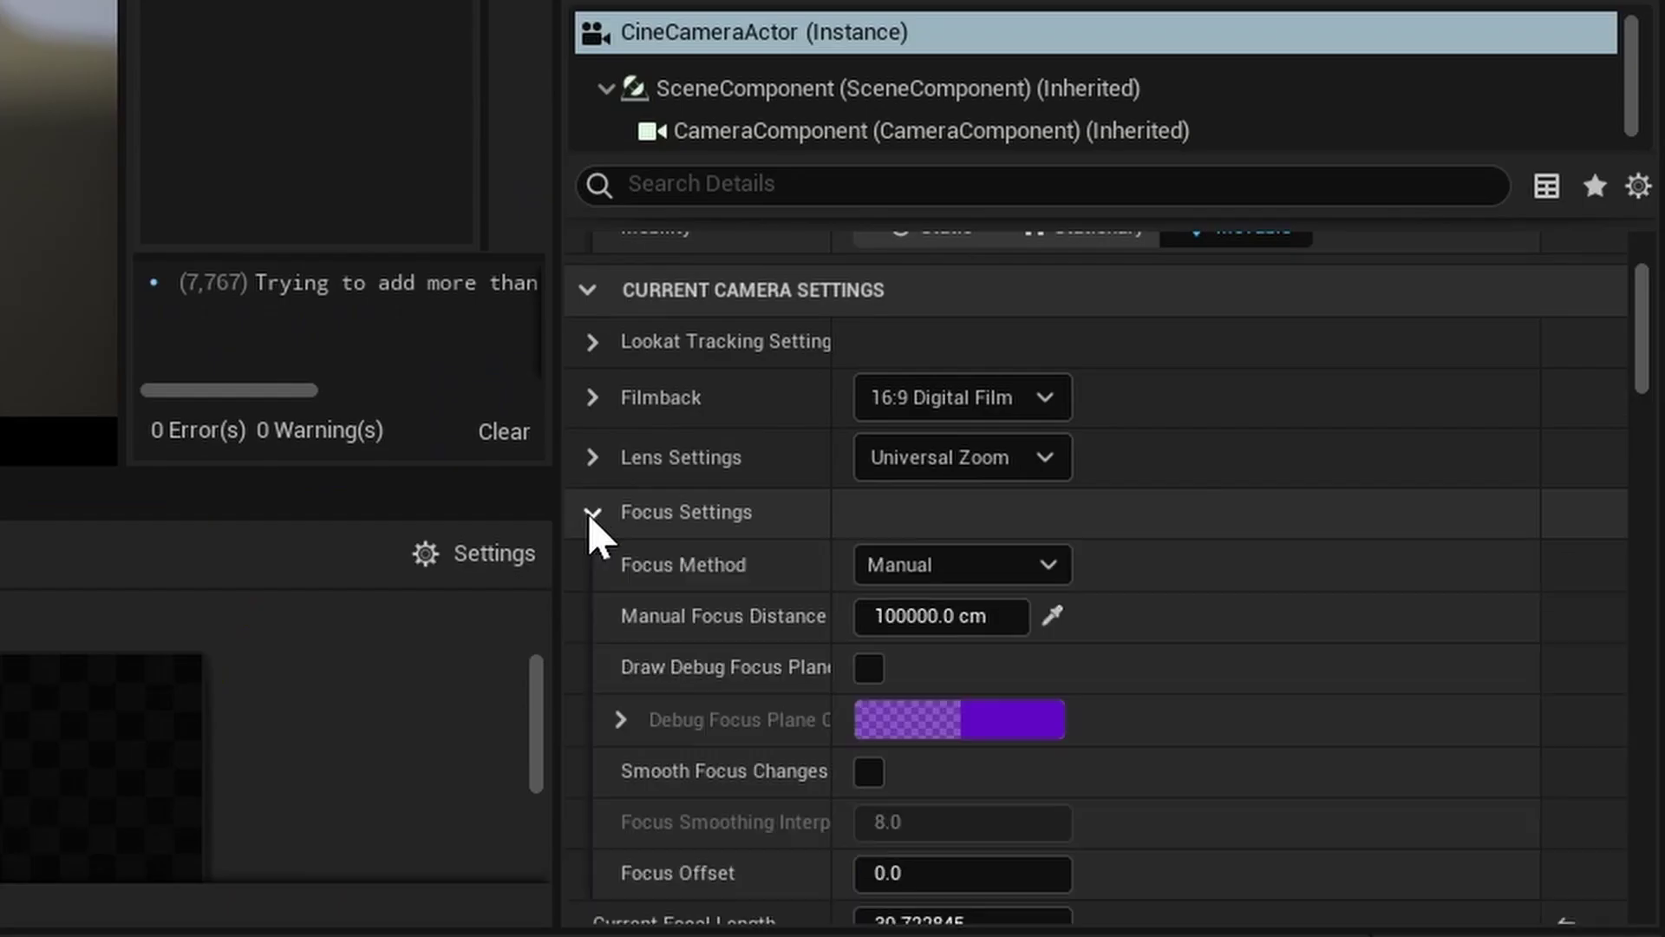
{"action": "left_click", "coordinate": [911, 569]}
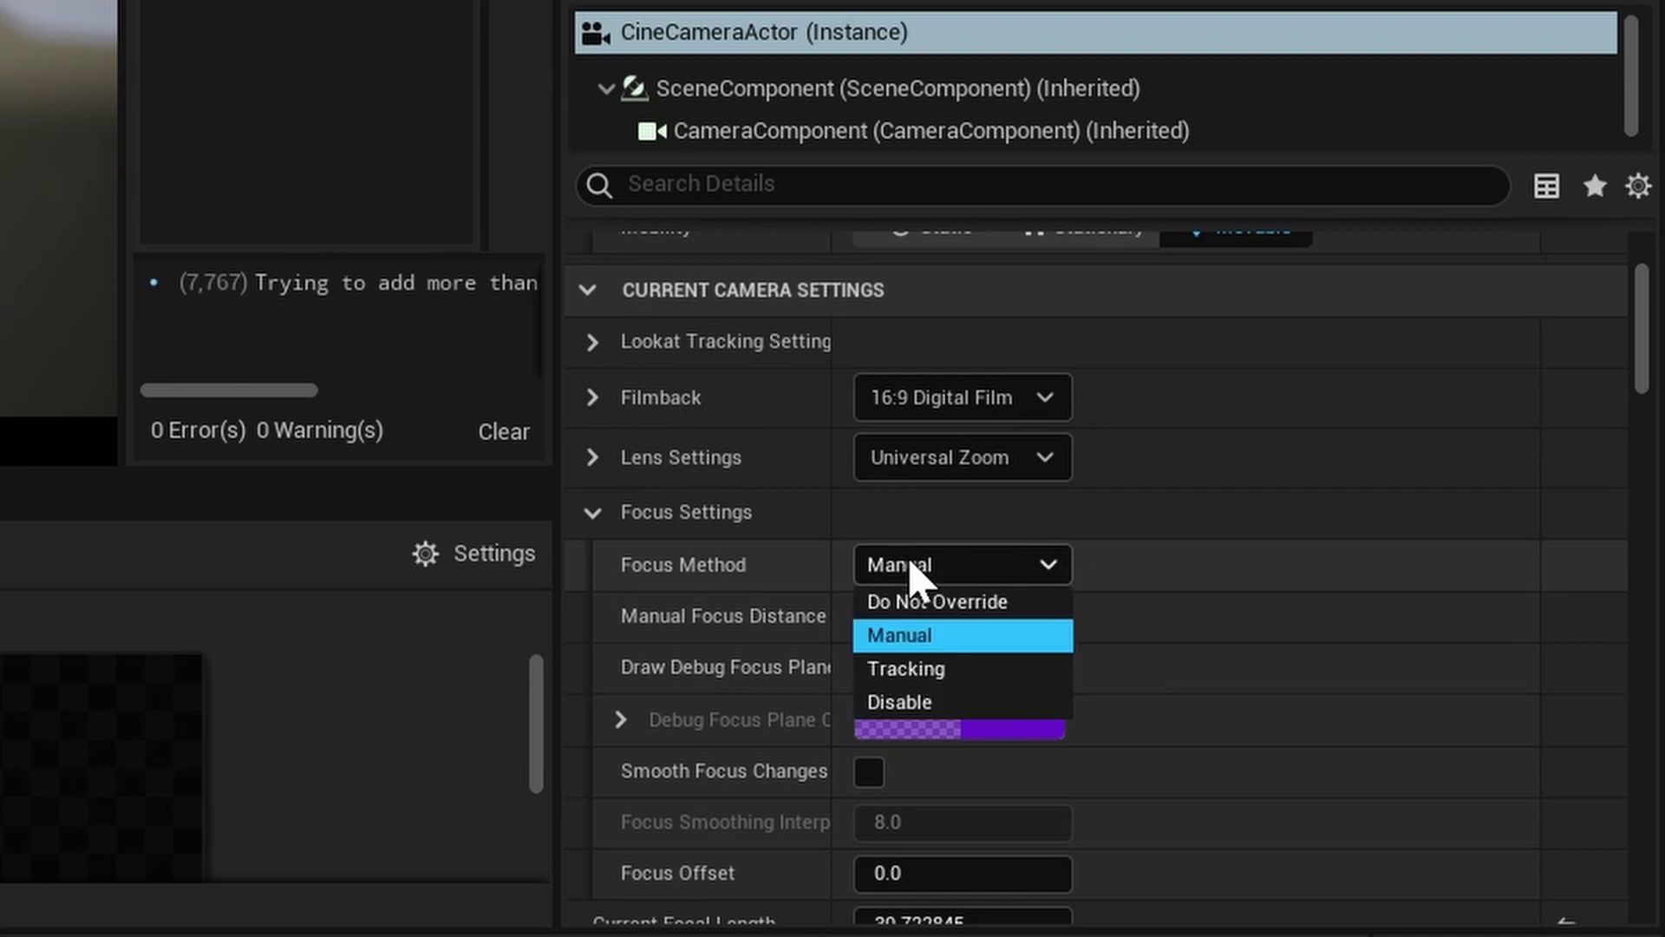
{"action": "left_click", "coordinate": [906, 669]}
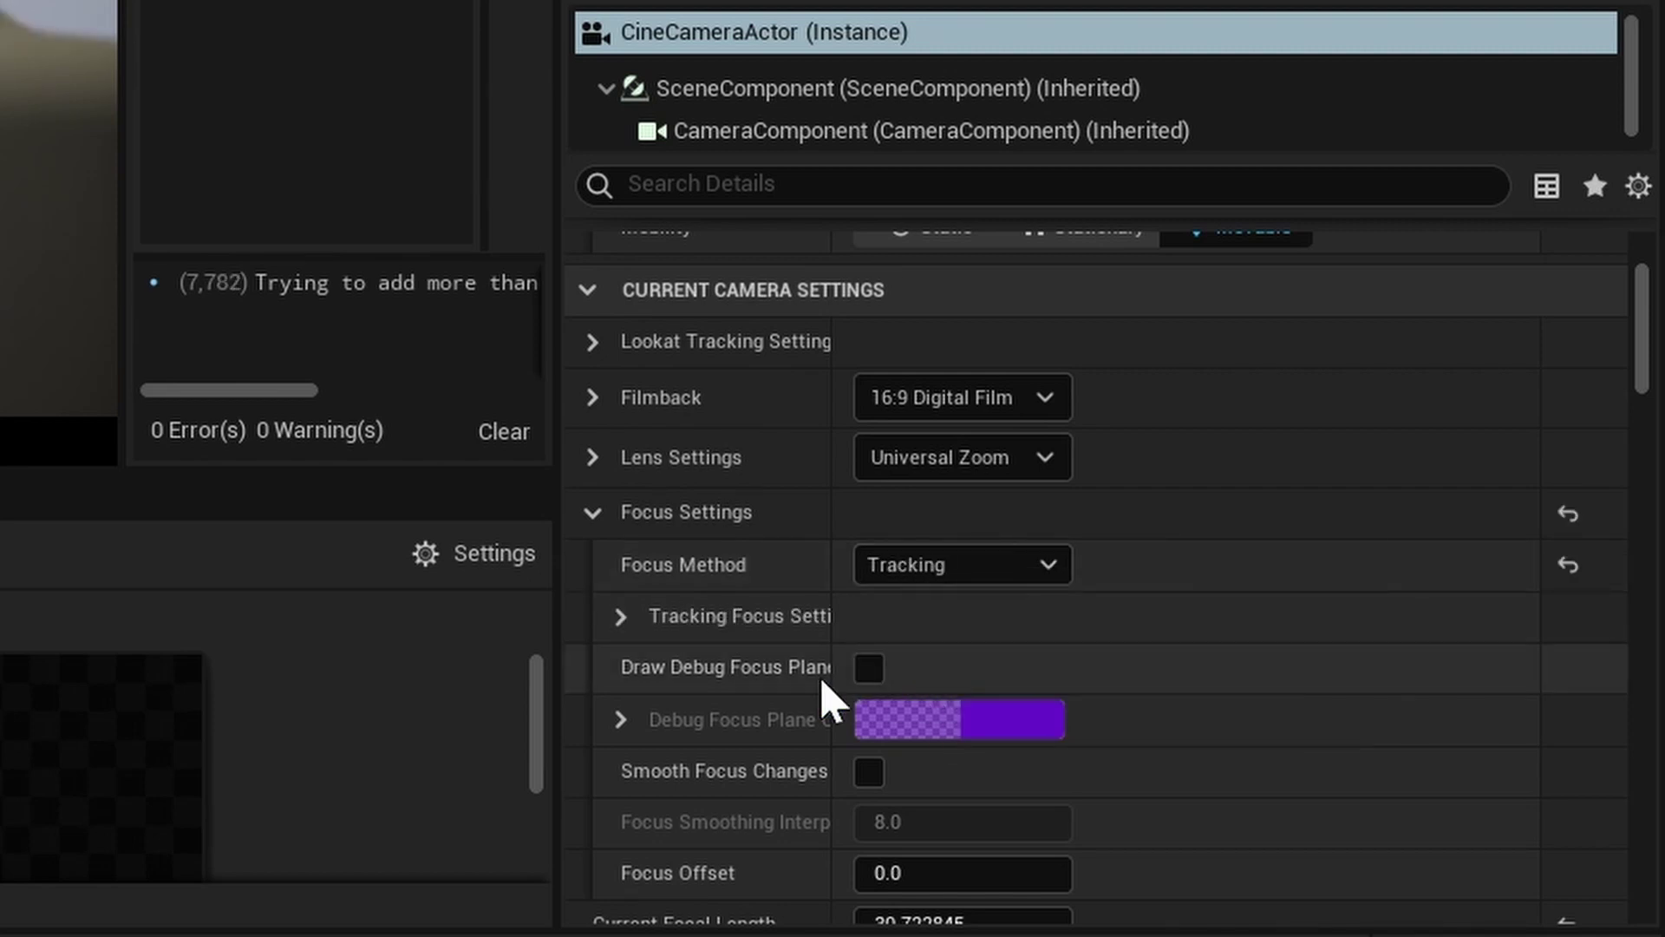
{"action": "left_click", "coordinate": [672, 617]}
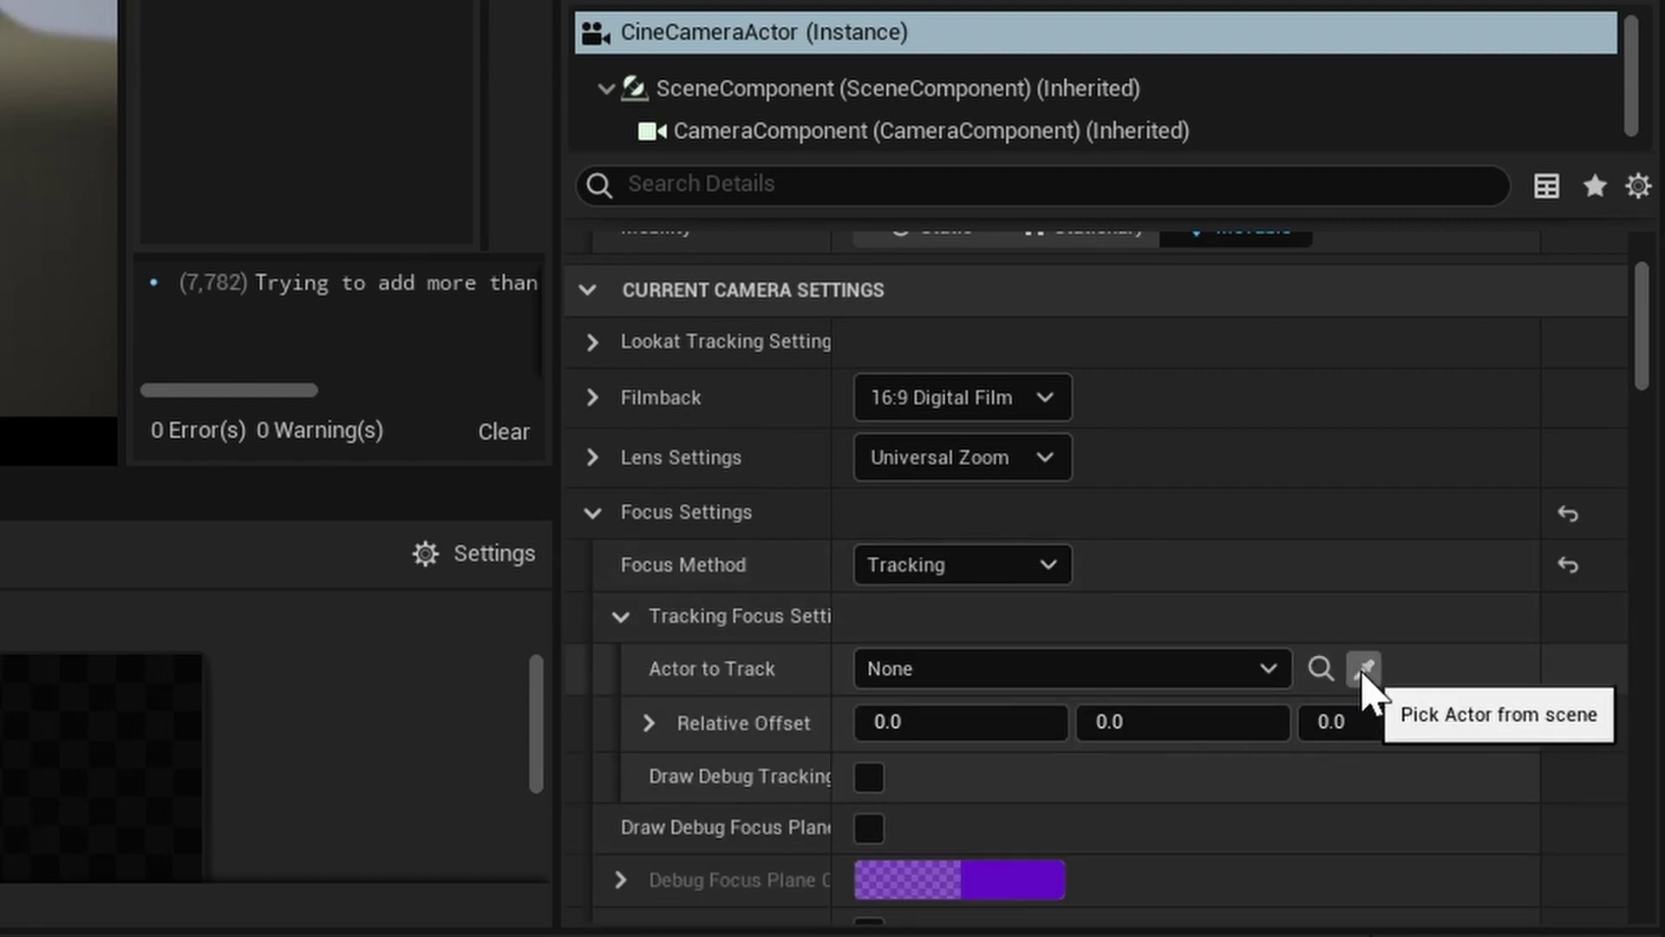
{"action": "left_click", "coordinate": [1364, 668]}
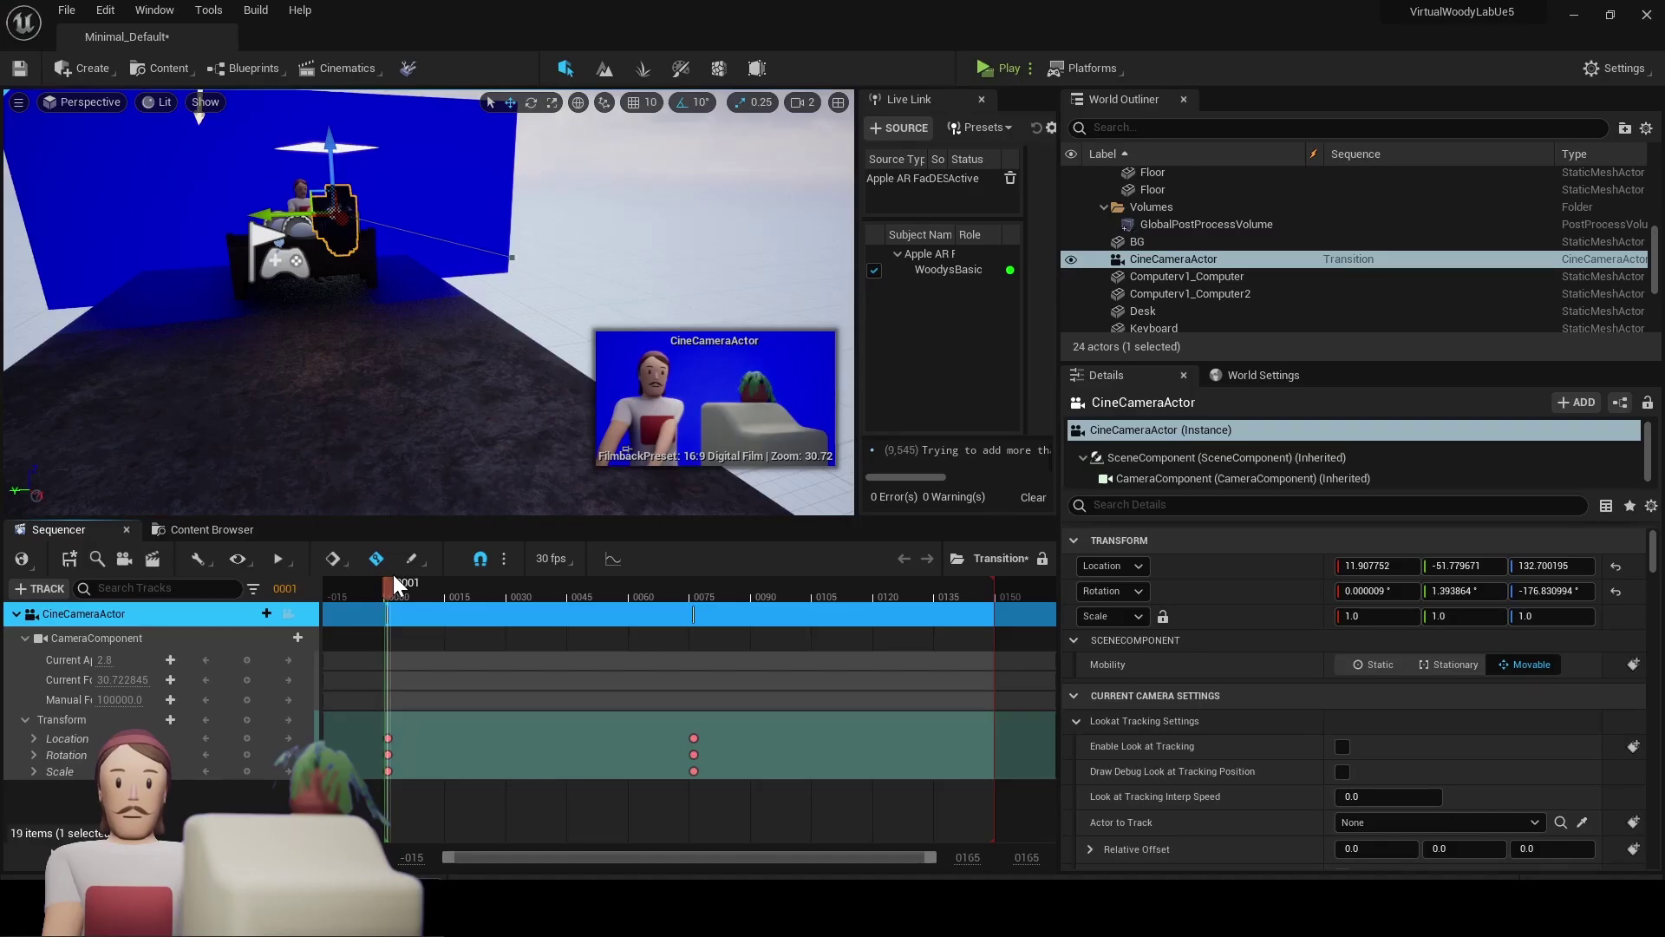
{"action": "left_click_drag", "start_coordinate": [400, 594], "coordinate": [465, 666]}
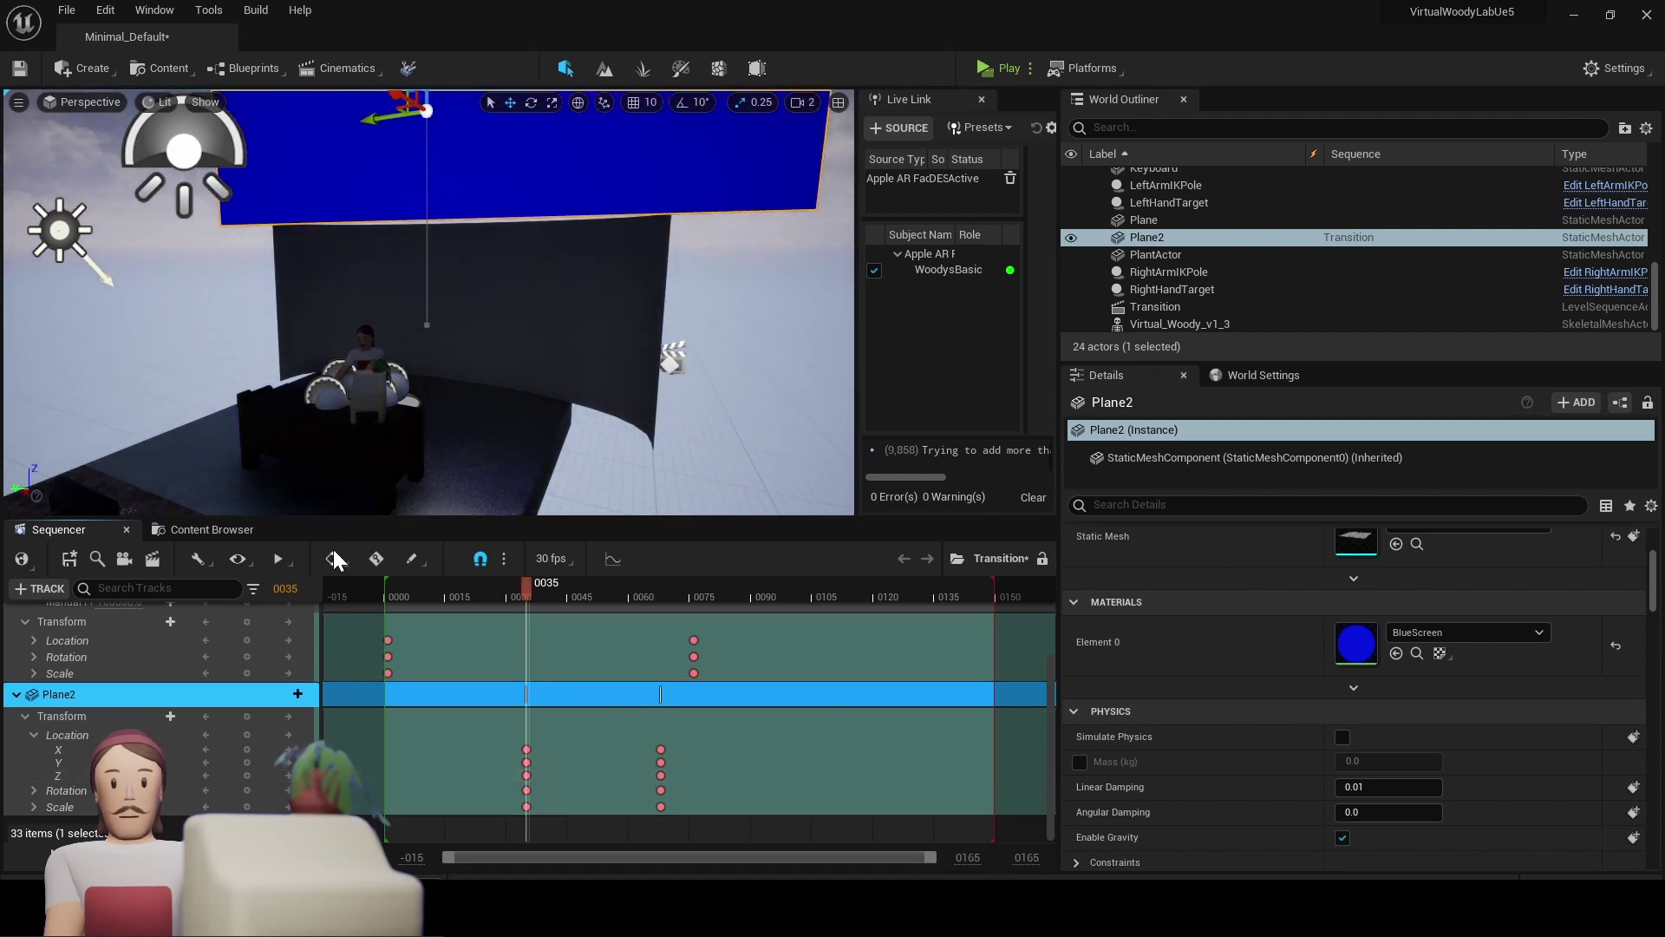
Scrub Transition from frame 0035 to 0045 and review its Playback settings, Auto Play off.
{"action": "left_click_drag", "start_coordinate": [511, 578], "coordinate": [591, 595]}
{"action": "left_click", "coordinate": [560, 490]}
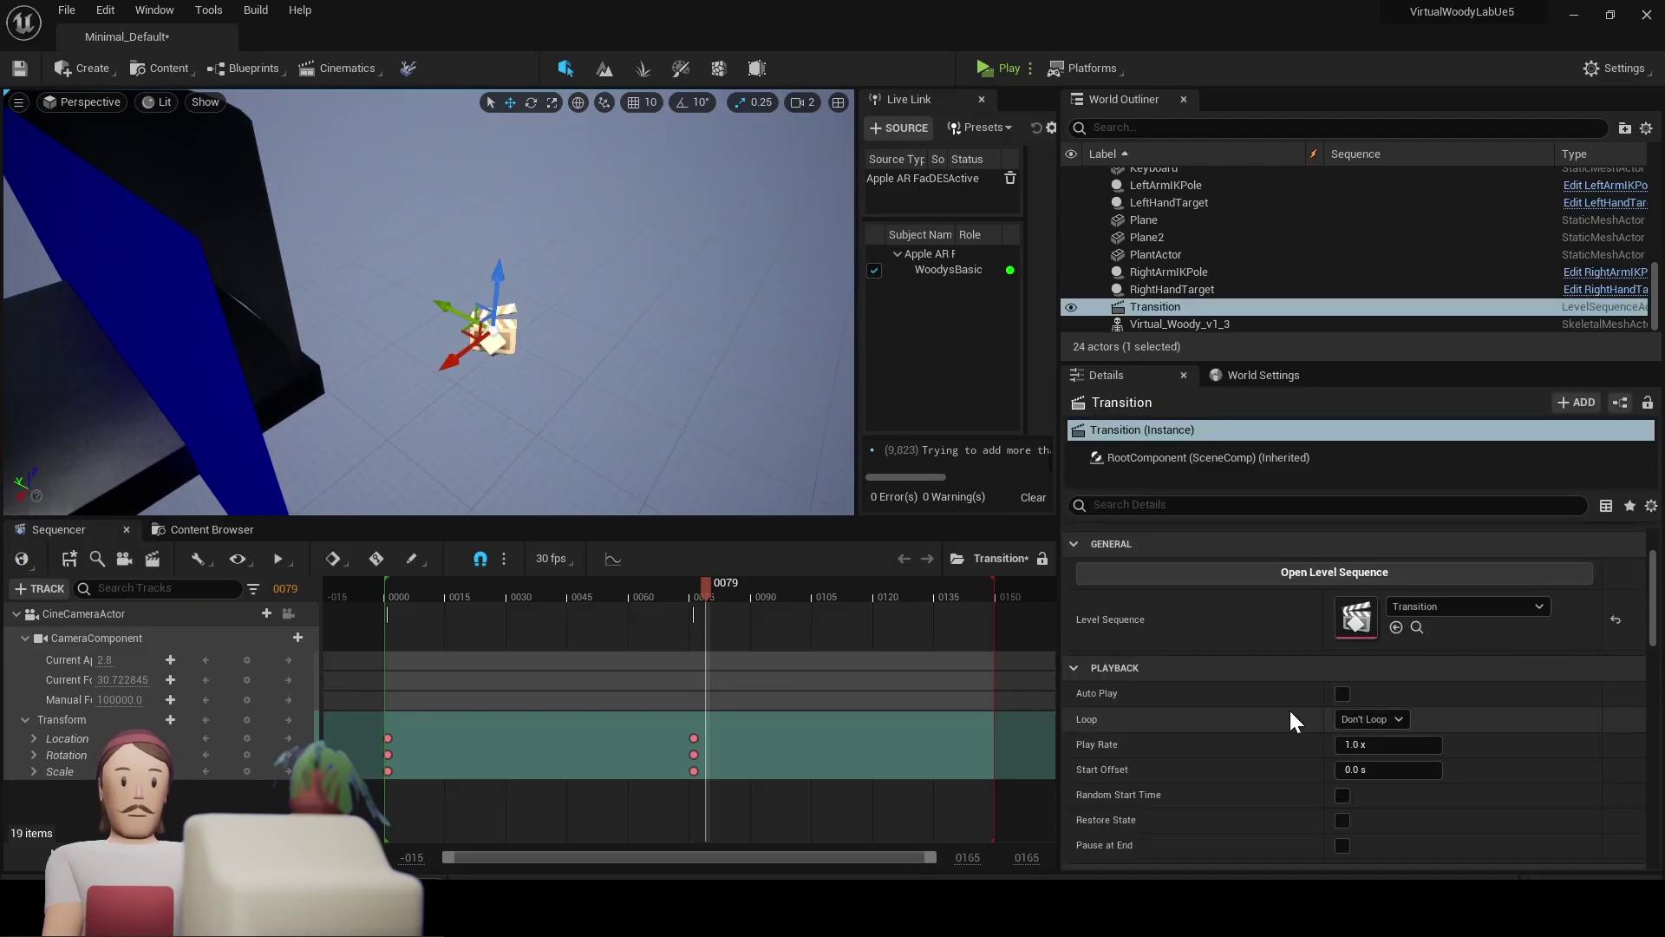
{"action": "scroll", "coordinate": [1204, 694], "scroll_direction": "down", "scroll_amount": 2}
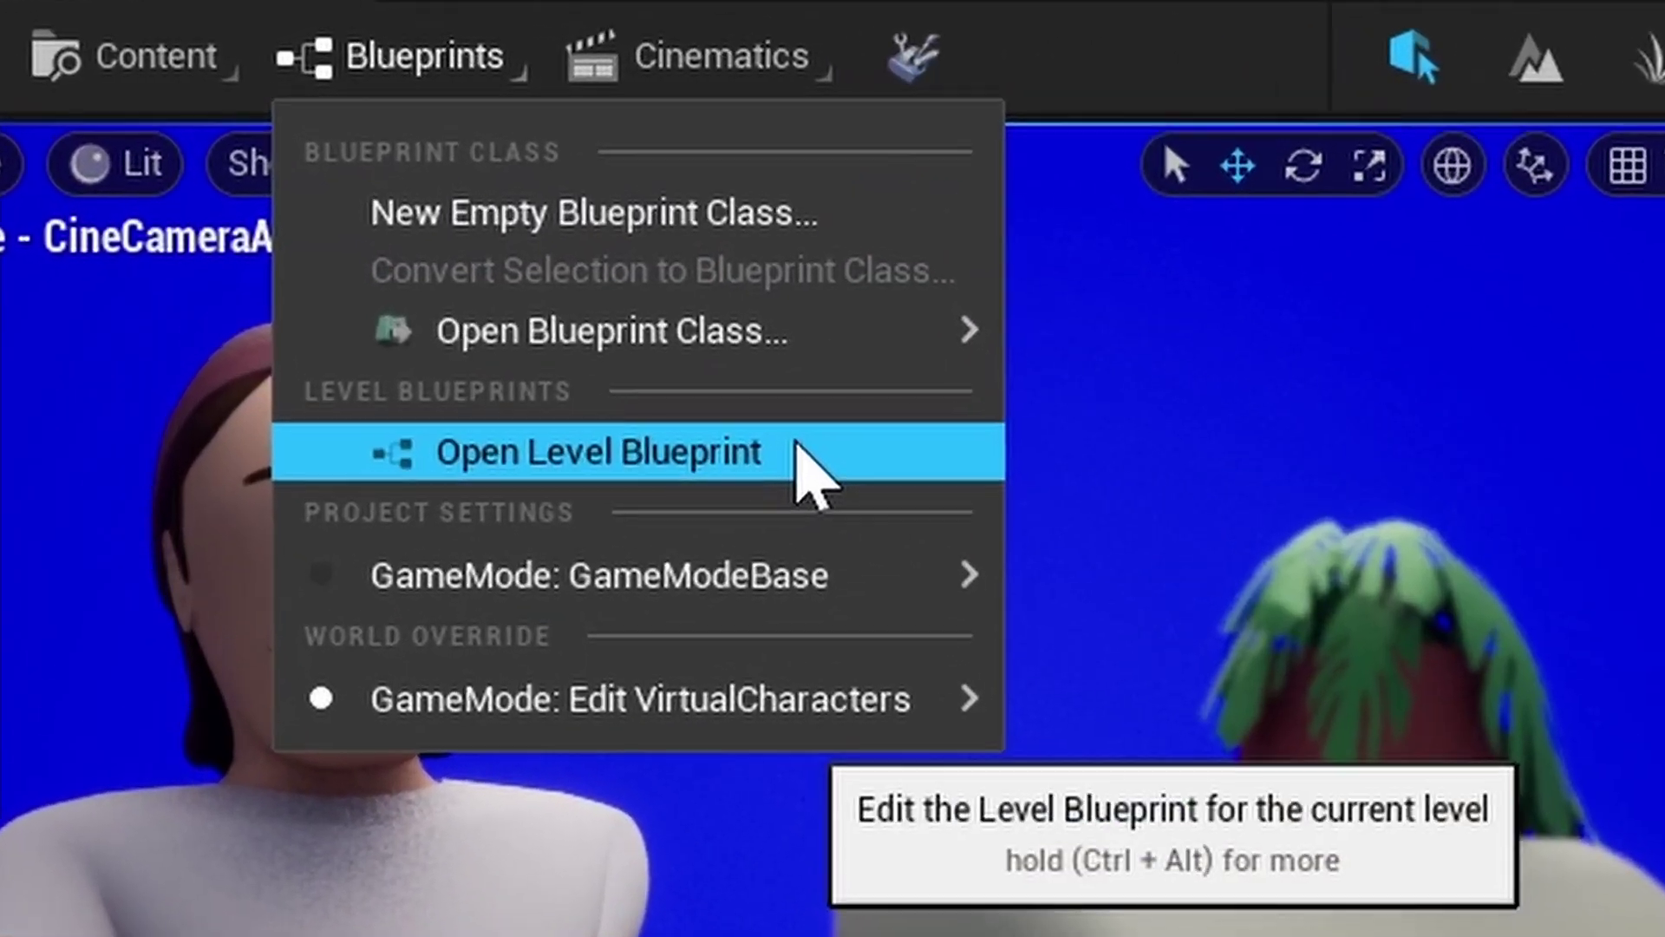
Open the Level Blueprint and add a Transition reference node to its graph.
{"action": "left_click", "coordinate": [681, 382]}
{"action": "left_click_drag", "start_coordinate": [663, 328], "coordinate": [382, 403]}
{"action": "right_click_drag", "start_coordinate": [381, 403], "coordinate": [235, 435]}
{"action": "left_click_drag", "start_coordinate": [361, 151], "coordinate": [707, 118]}
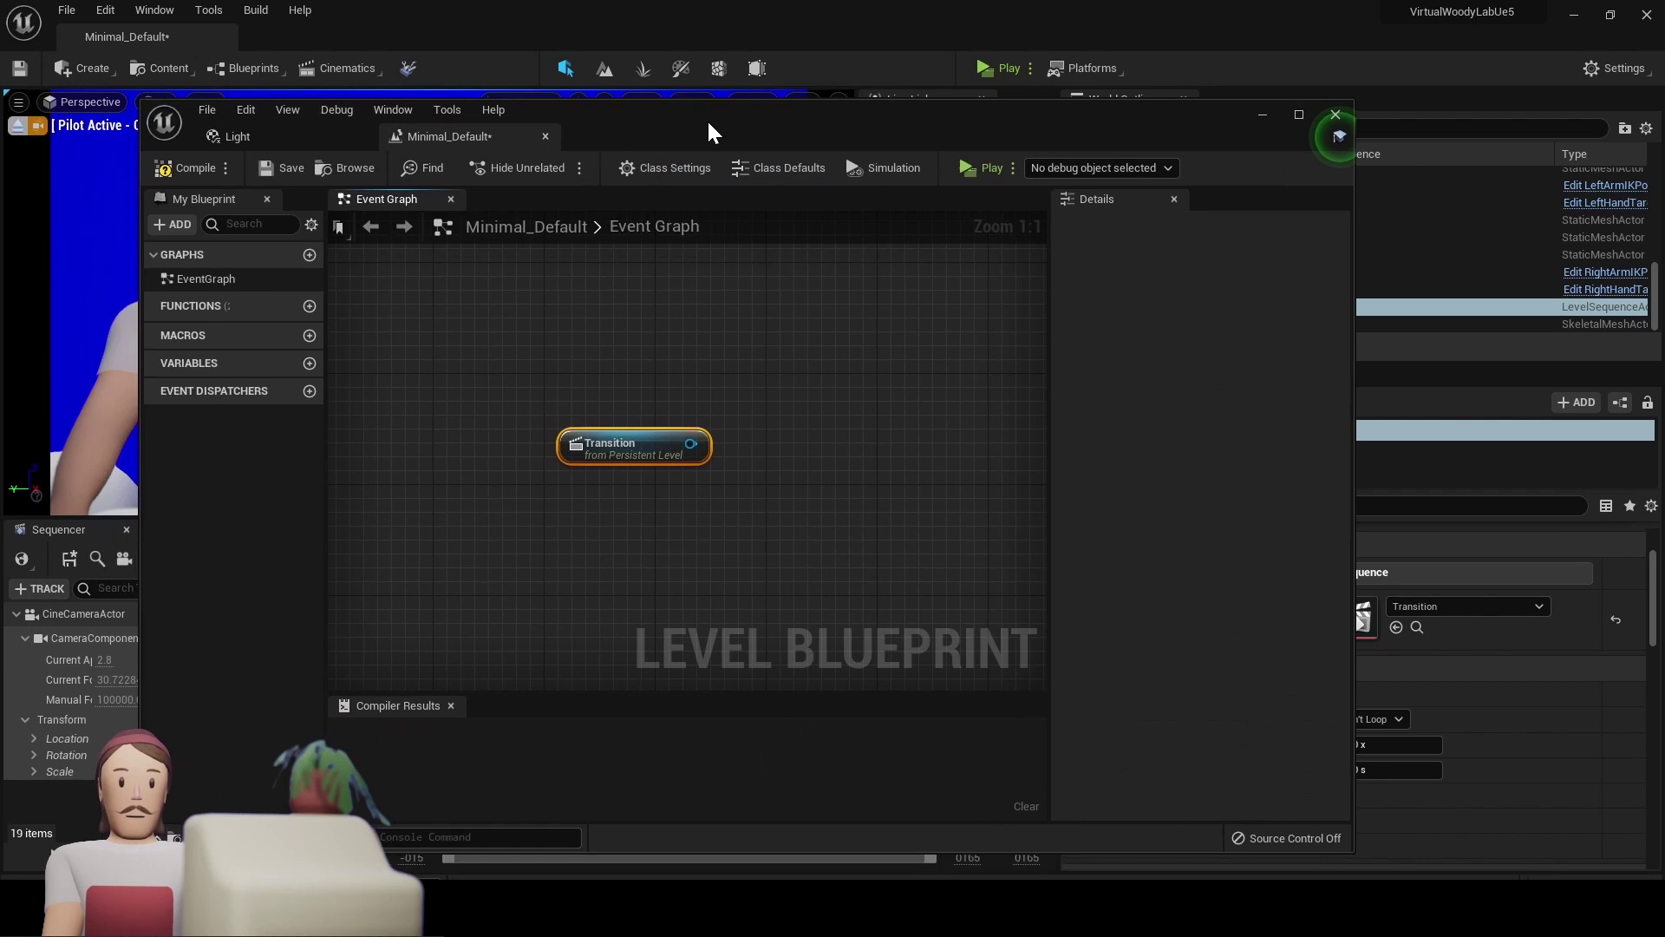
Wire Space Bar Pressed to Play on Transition's Sequence Player, compile, and save the map.
{"action": "left_click_drag", "start_coordinate": [689, 443], "coordinate": [842, 437]}
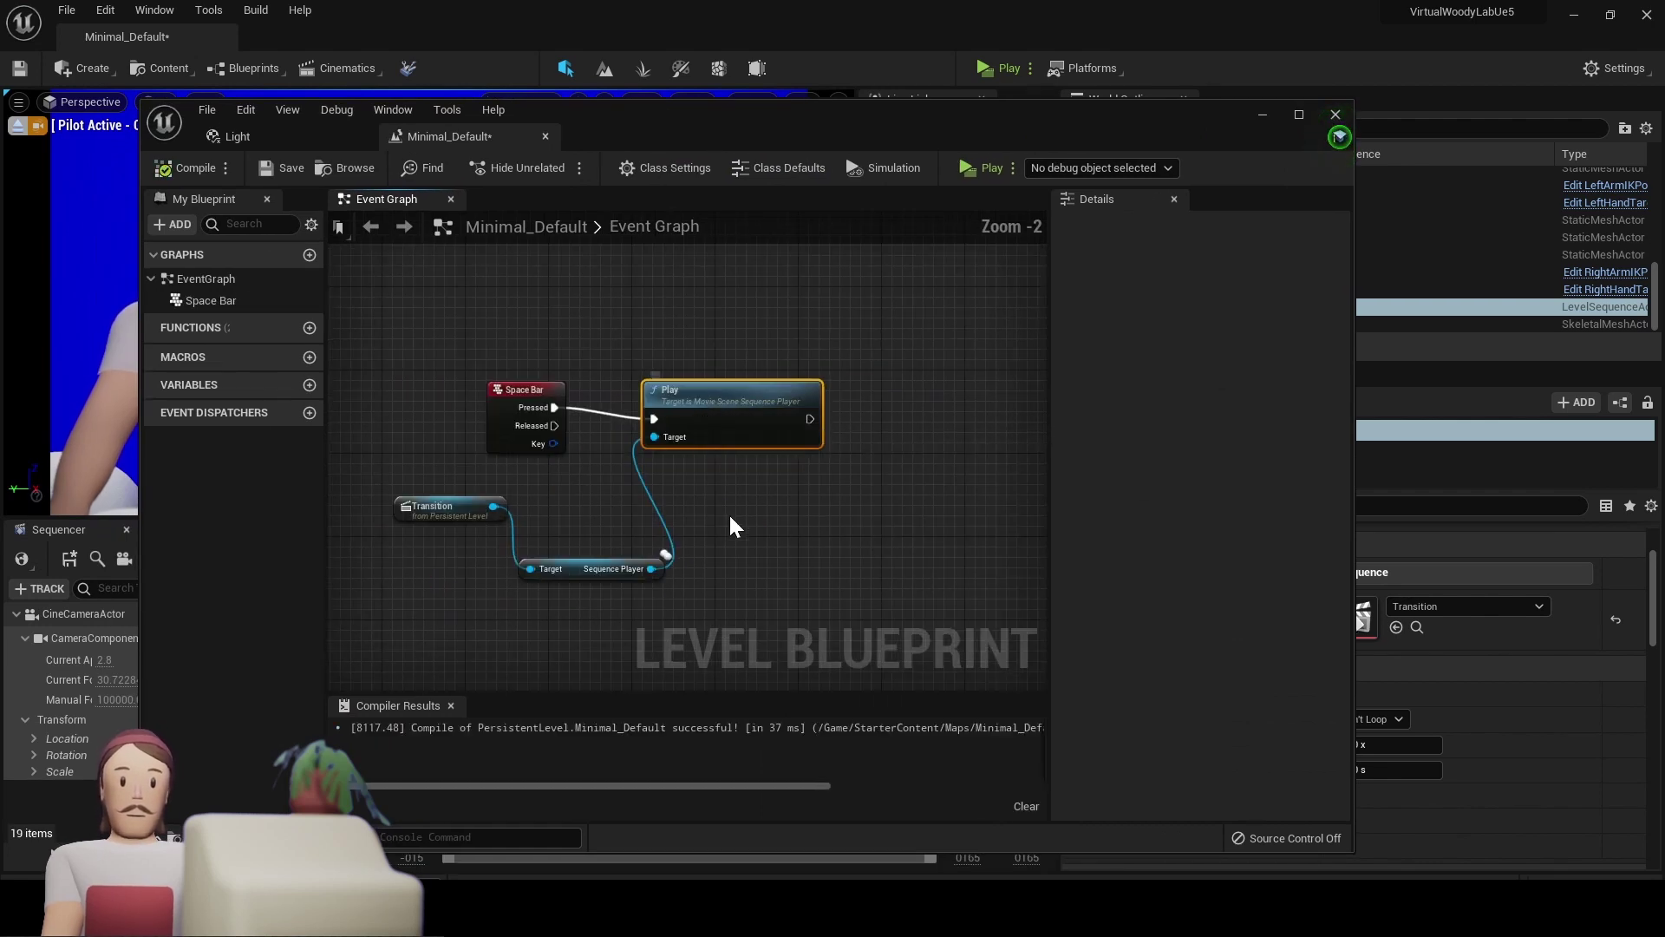
{"action": "left_click", "coordinate": [615, 519]}
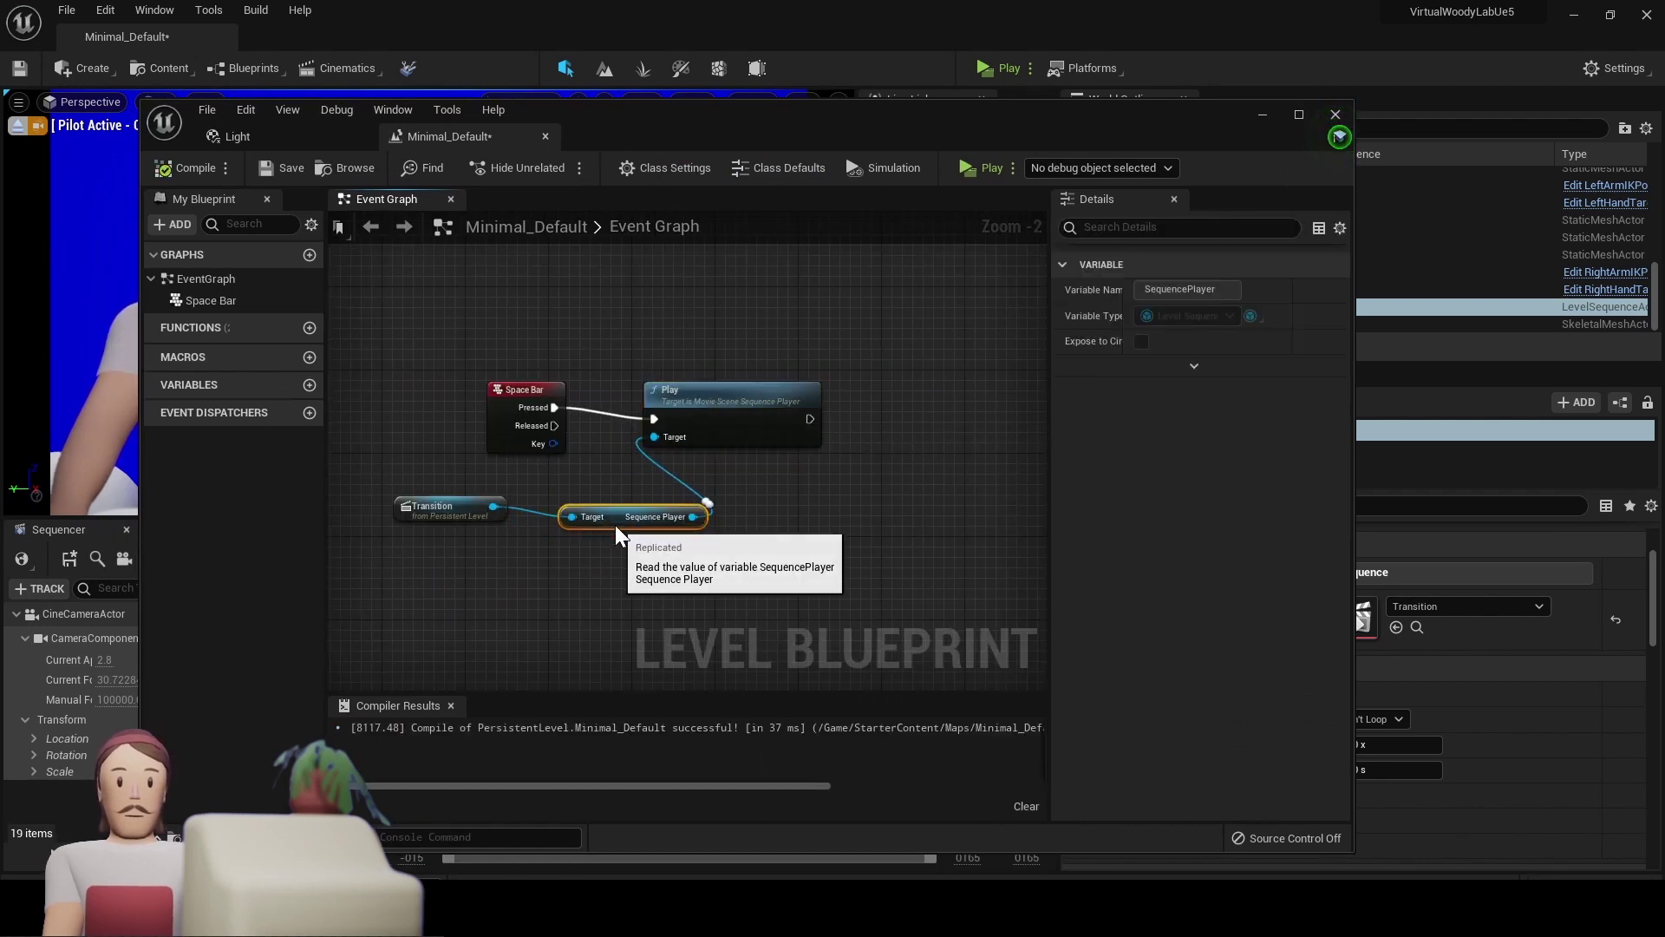
{"action": "left_click", "coordinate": [184, 176]}
{"action": "left_click", "coordinate": [287, 168]}
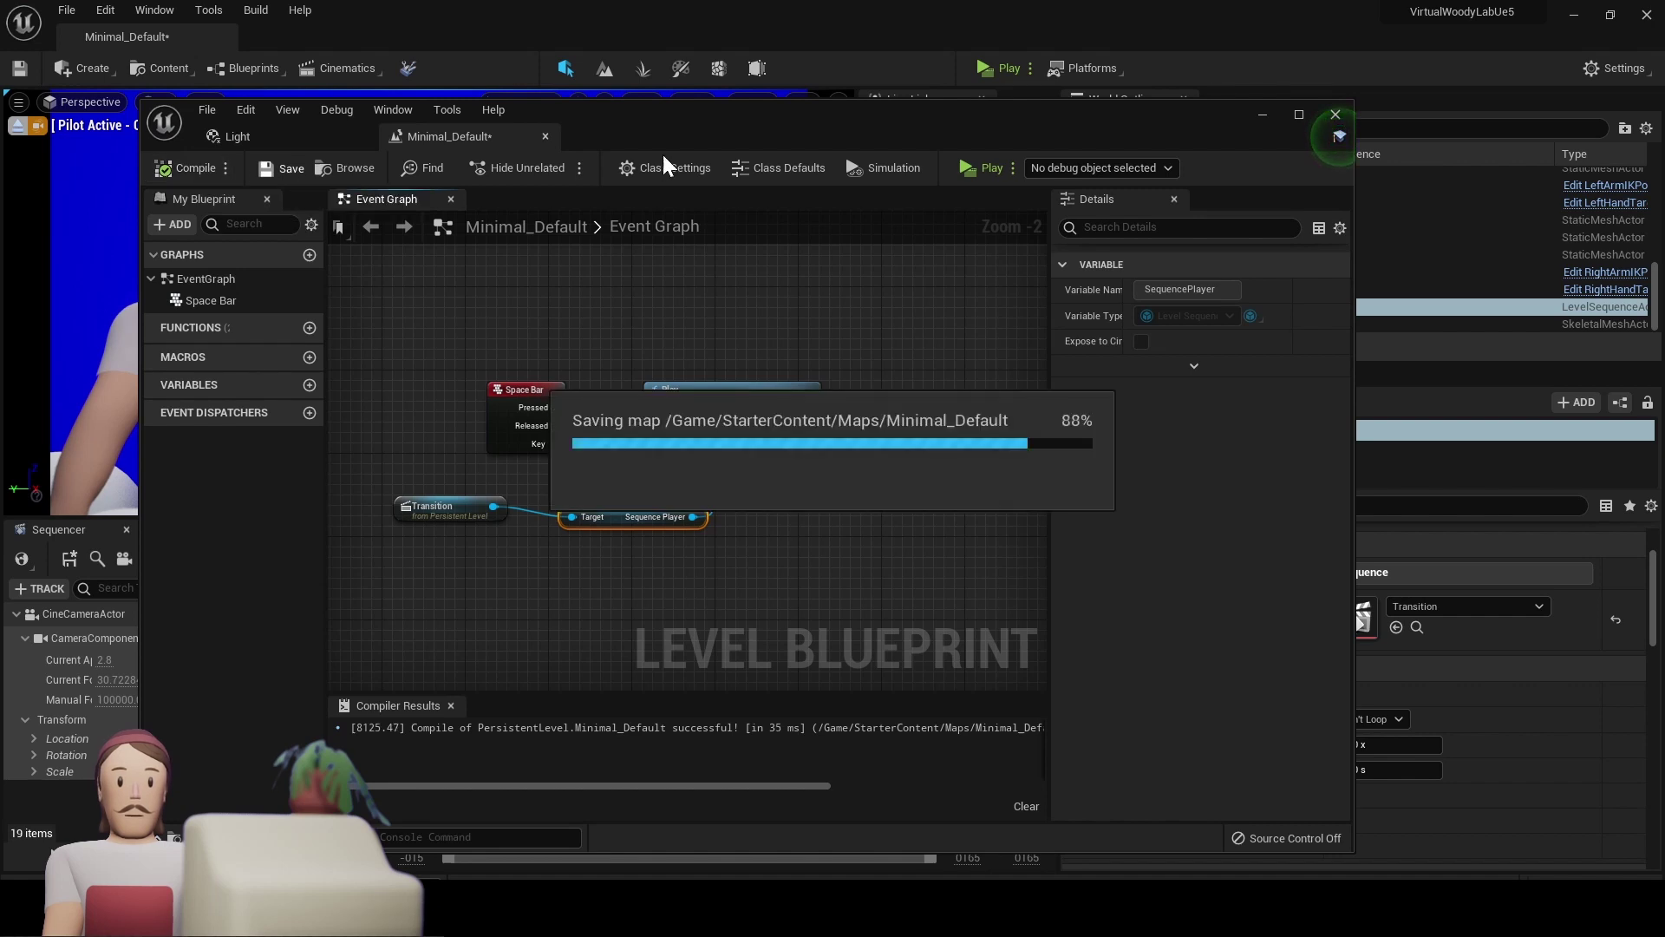